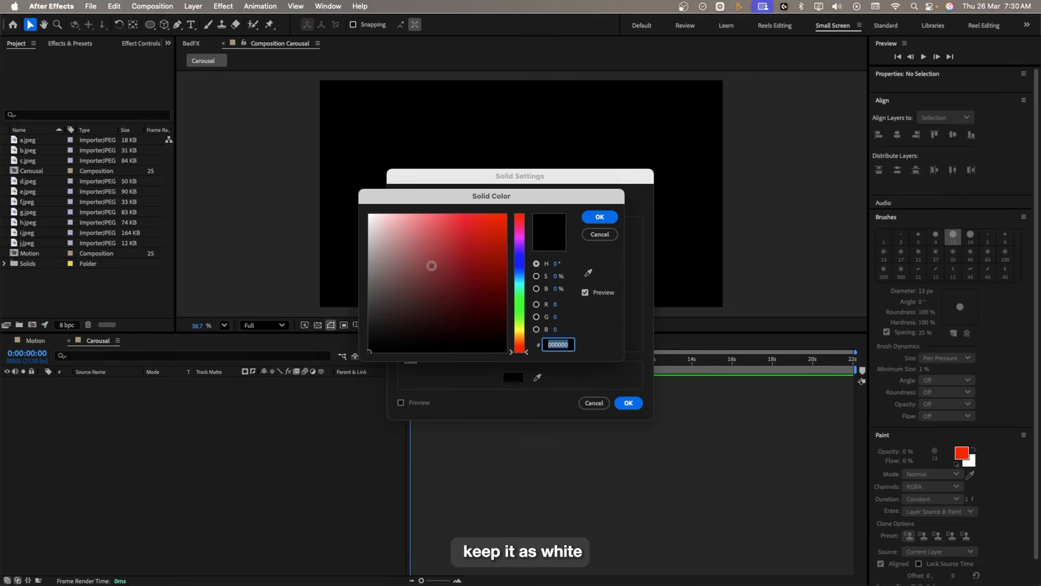
# - Create a white 1920 × 1080 px solid as the Carousal composition's background
pyautogui.moveTo(432, 268); pyautogui.dragTo(311, 176)
pyautogui.click(613, 223)
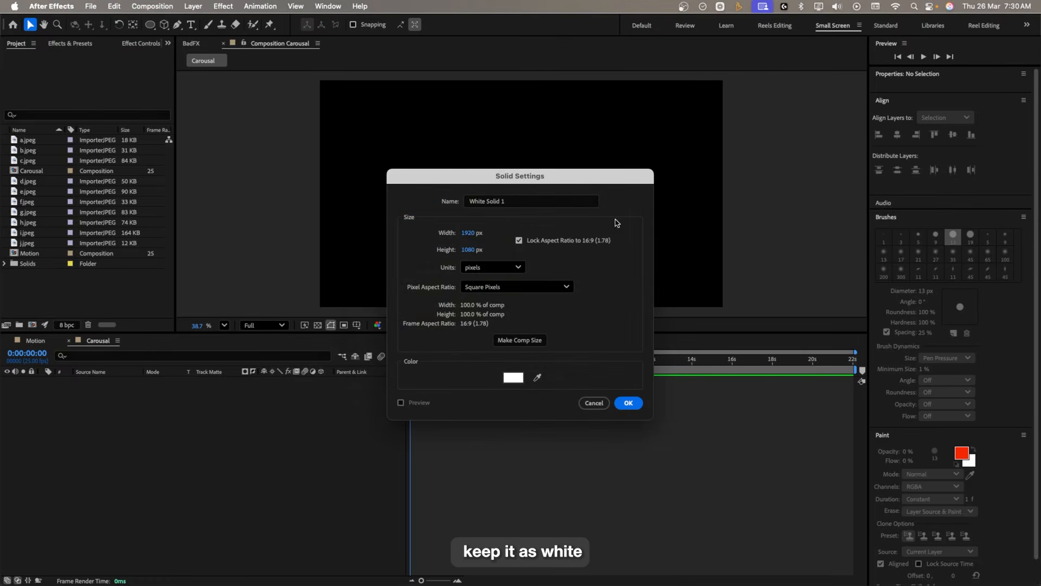
pyautogui.click(627, 404)
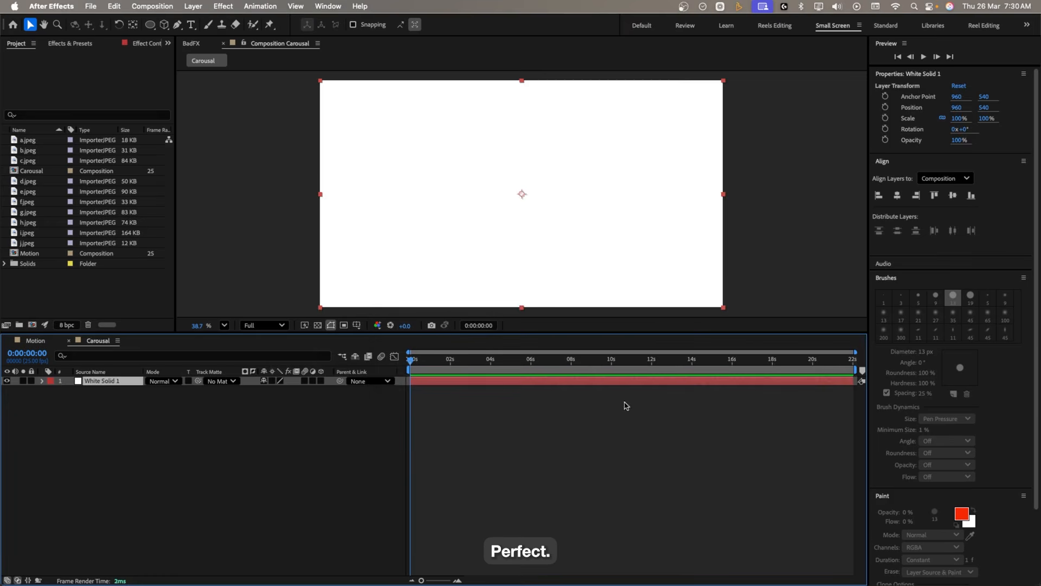
pyautogui.click(288, 453)
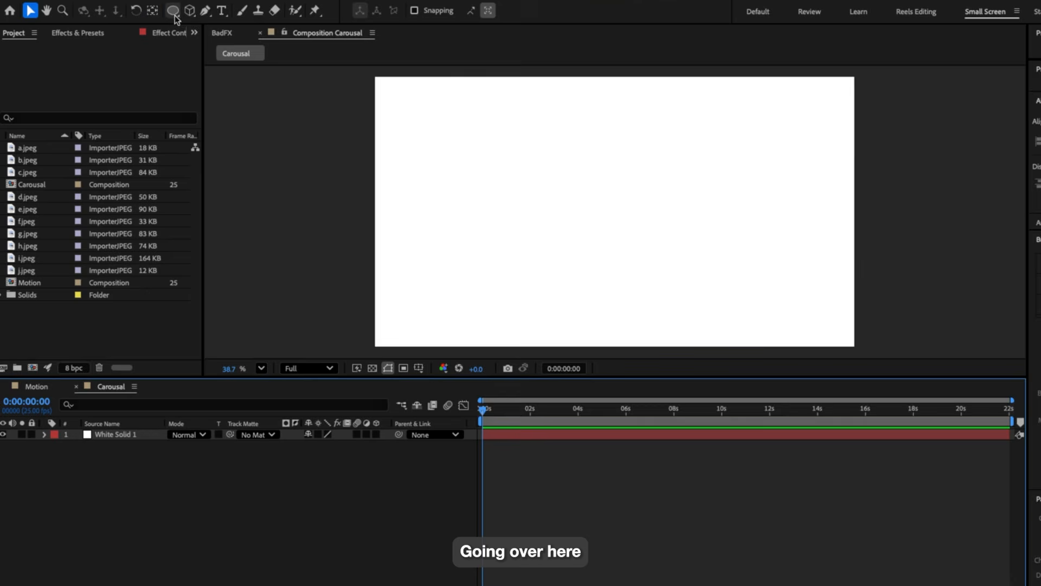
# - Draw a blue-filled rectangle about 160 × 209 px near the canvas's left edge as a new shape layer
pyautogui.click(150, 24)
pyautogui.click(241, 13)
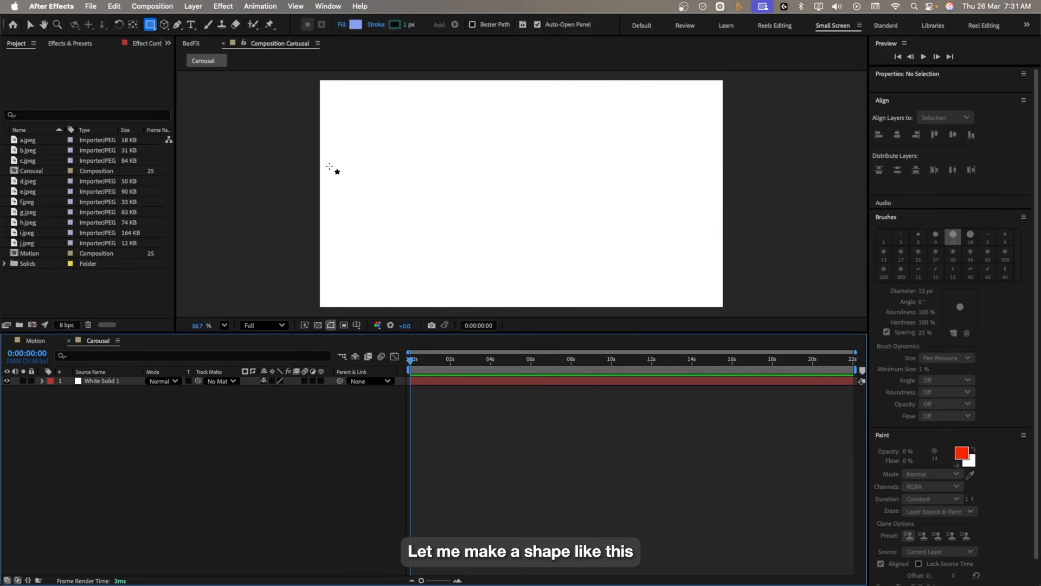
pyautogui.moveTo(328, 164); pyautogui.dragTo(362, 208)
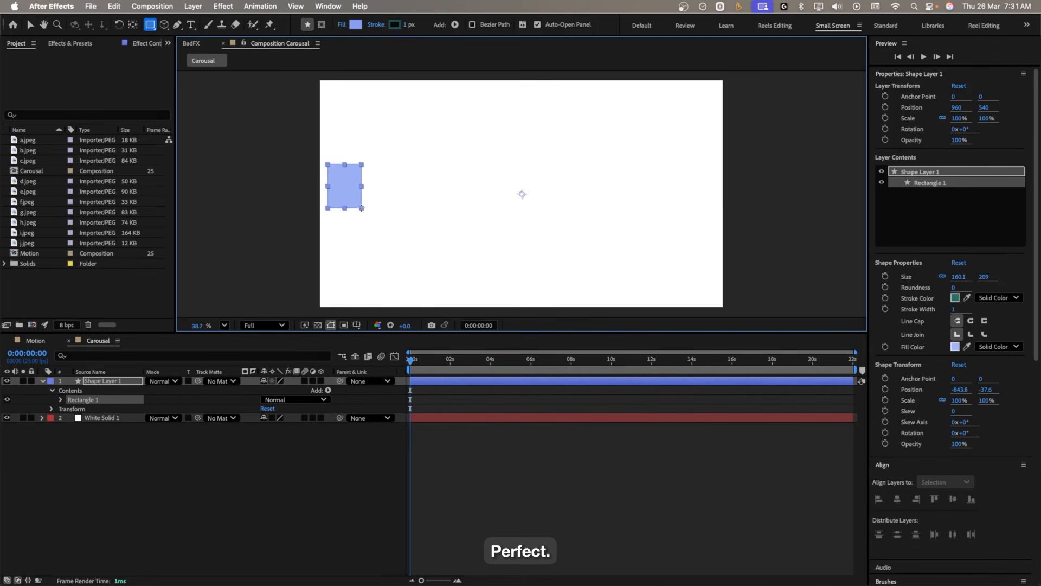
pyautogui.click(138, 457)
# - Duplicate Shape Layer 1 nine times to have ten rectangle layers
pyautogui.click(109, 381)
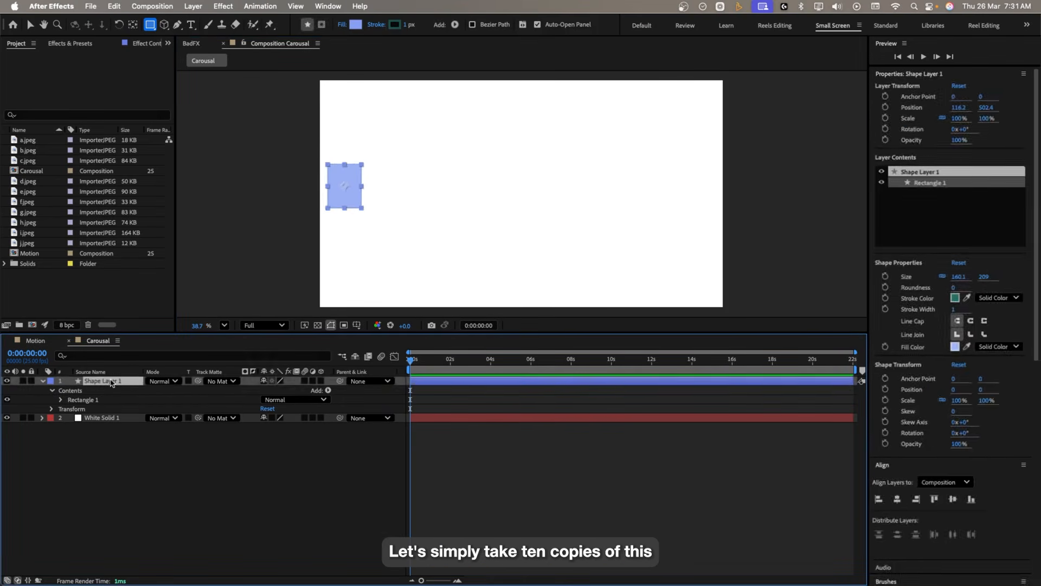
pyautogui.hotkey('ctrl', 'd')
pyautogui.hotkey('ctrl', 'd')
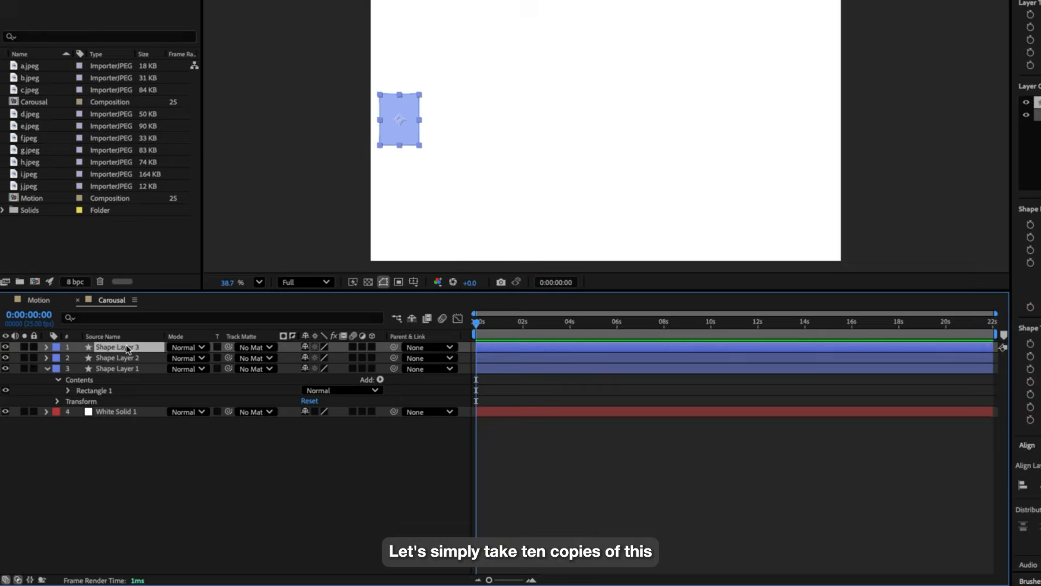
pyautogui.hotkey('ctrl', 'd')
pyautogui.hotkey('ctrl', 'd')
pyautogui.hotkey('ctrl', 'd')
pyautogui.hotkey('ctrl', 'd')
pyautogui.hotkey('ctrl', 'd')
pyautogui.hotkey('ctrl', 'd')
pyautogui.hotkey('ctrl', 'd')
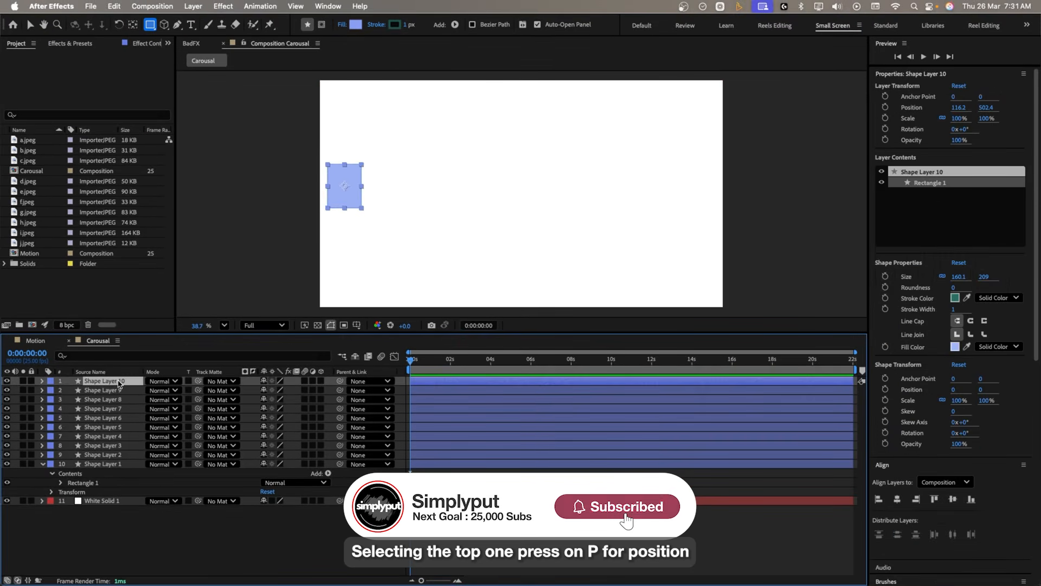
# - Move Shape Layer 10 to X position 1544.2 and distribute all ten rectangles horizontally
pyautogui.press('p')
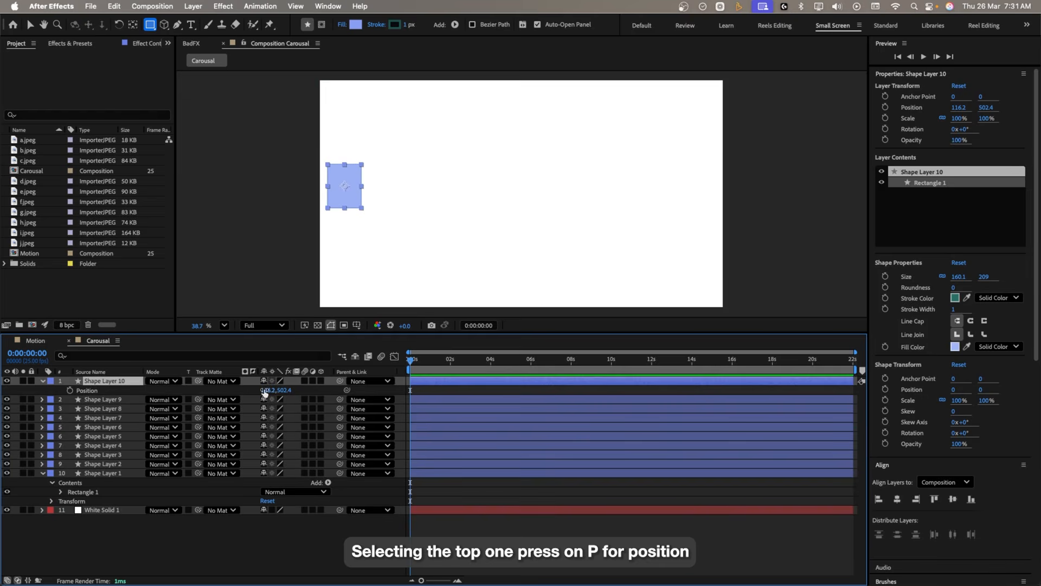
pyautogui.moveTo(266, 390); pyautogui.dragTo(1036, 391)
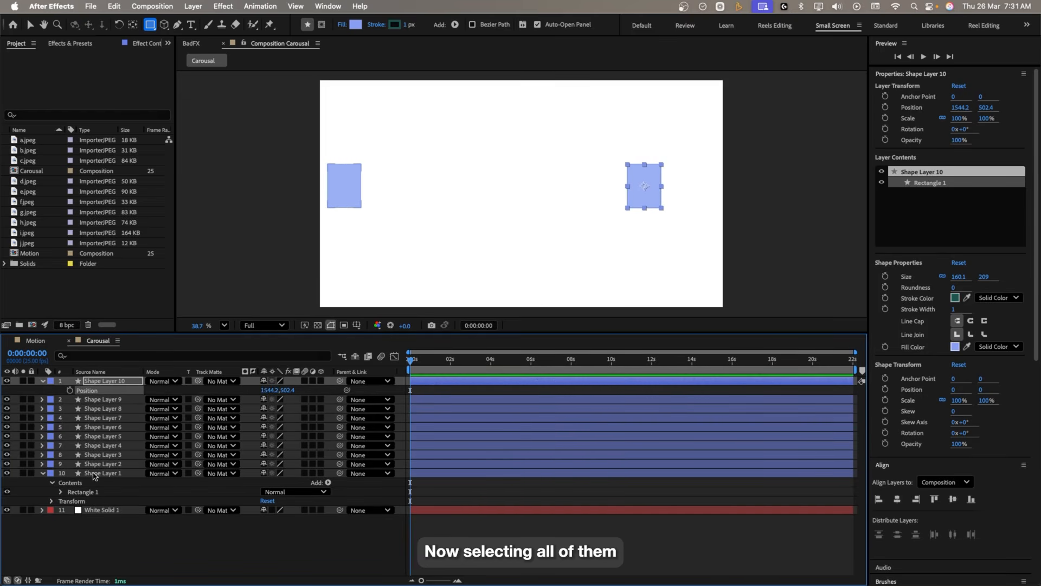
pyautogui.keyDown('shift'); pyautogui.click(94, 474); pyautogui.keyUp('shift')
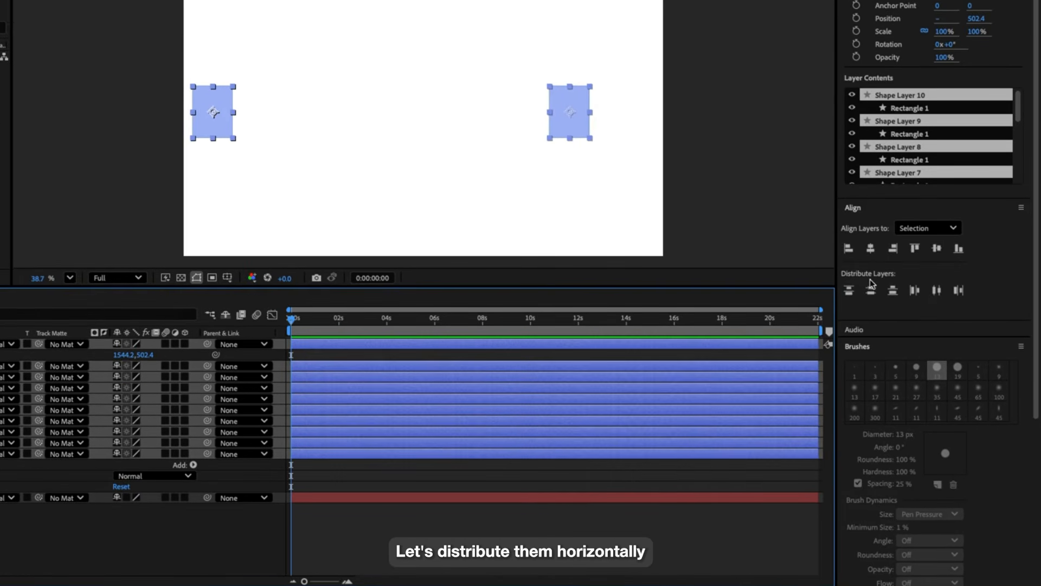
pyautogui.click(938, 291)
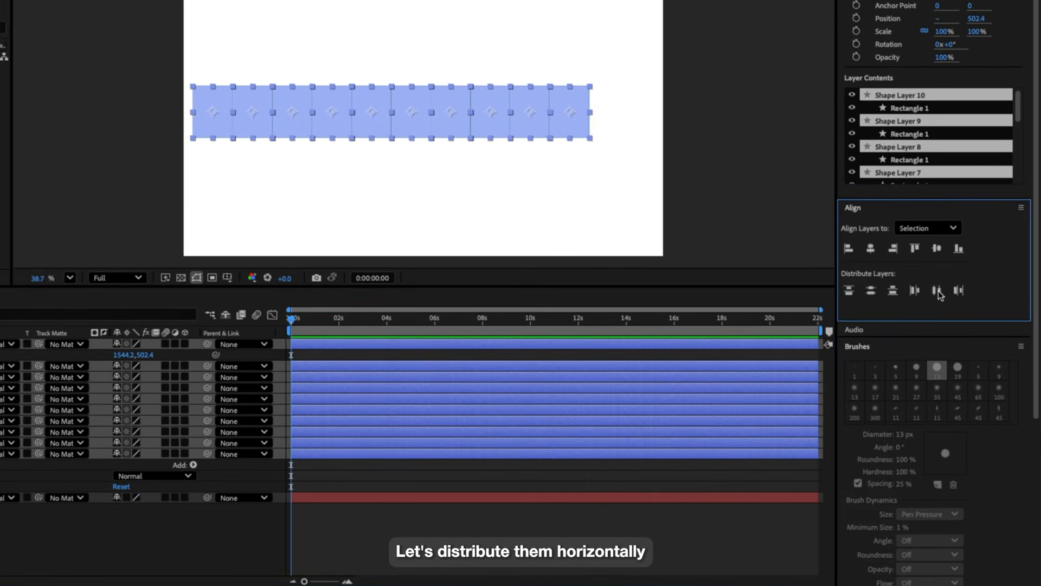
pyautogui.click(40, 535)
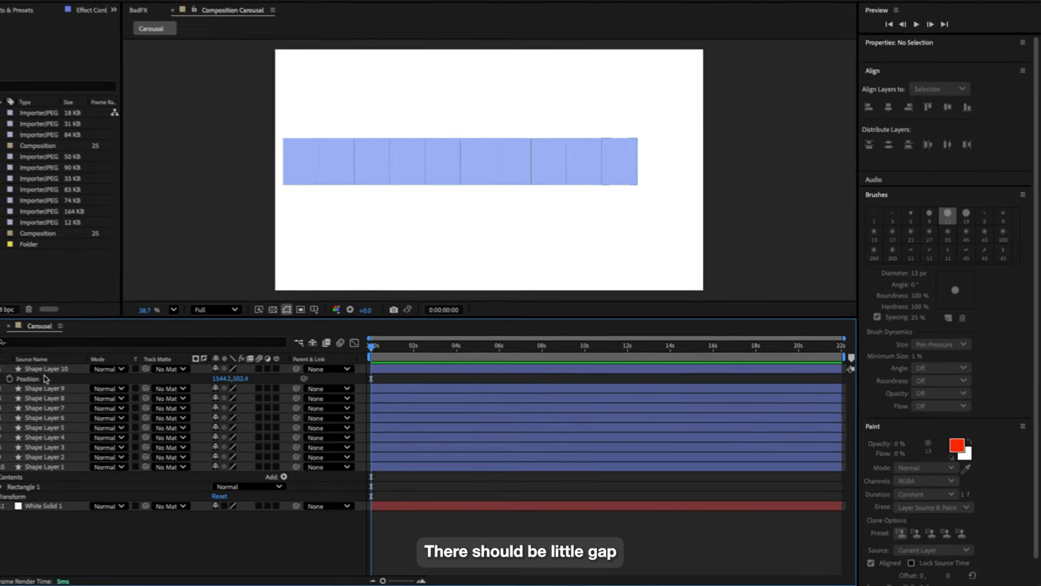
# - Move Shape Layer 10 to X position 1678.2 and redistribute the ten rectangles horizontally with small gaps
pyautogui.click(147, 361)
pyautogui.moveTo(267, 393); pyautogui.dragTo(306, 390)
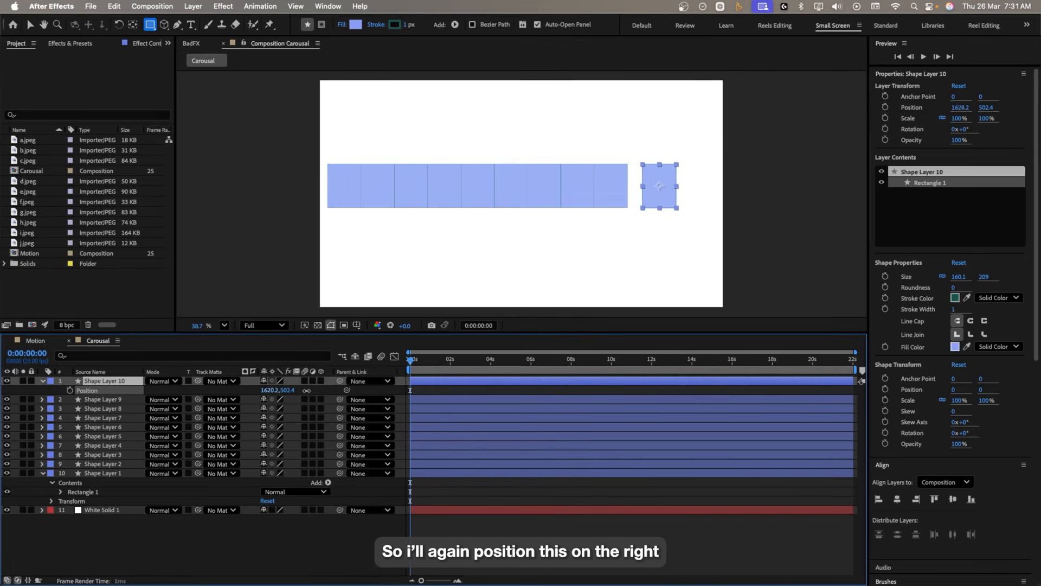
pyautogui.keyDown('shift'); pyautogui.click(108, 474); pyautogui.keyUp('shift')
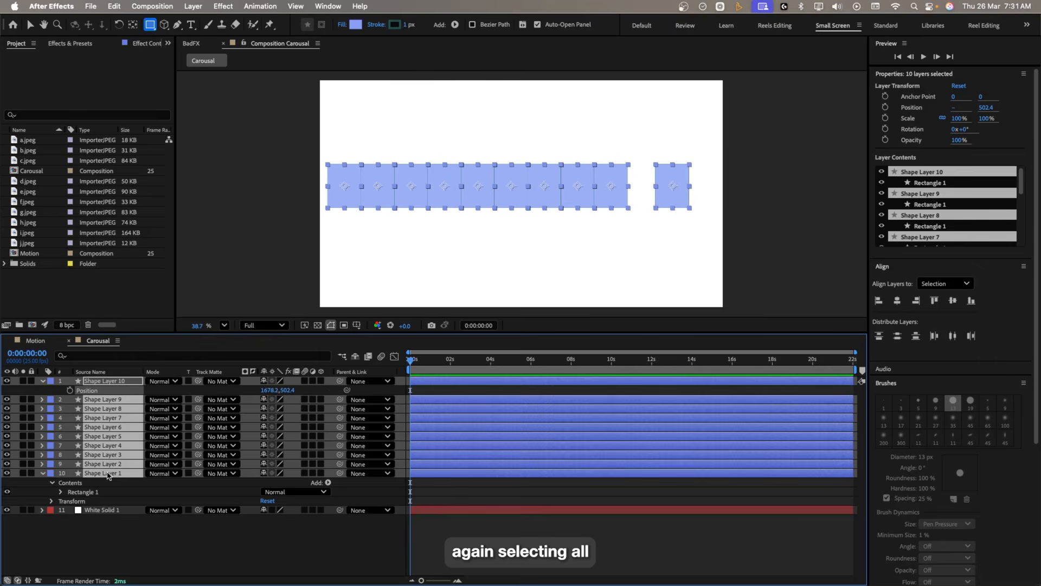
pyautogui.click(954, 336)
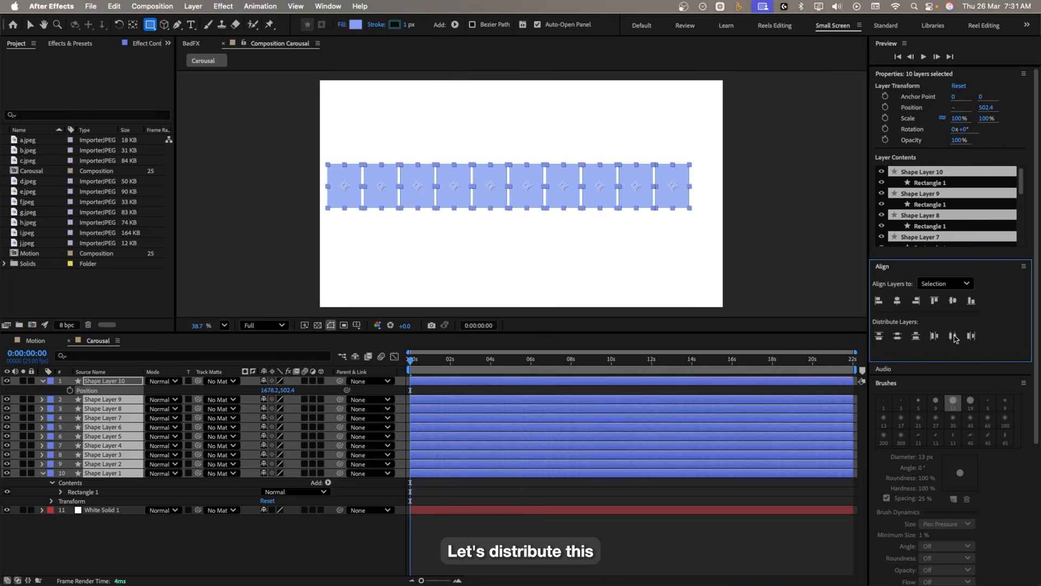
pyautogui.click(235, 532)
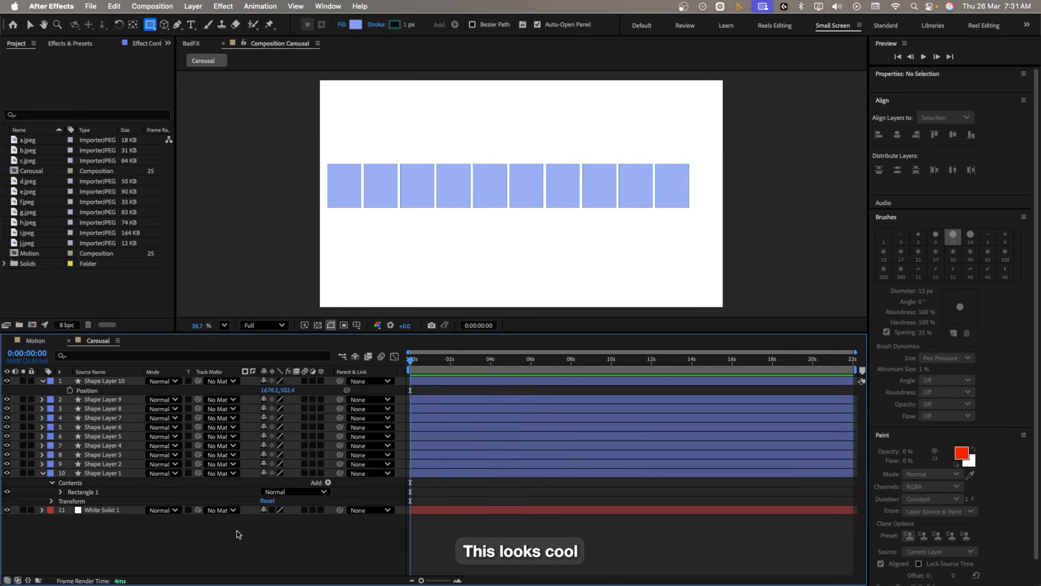
# - Add a.jpeg to the composition, scale it to 66% and place it over the first rectangle
pyautogui.click(45, 140)
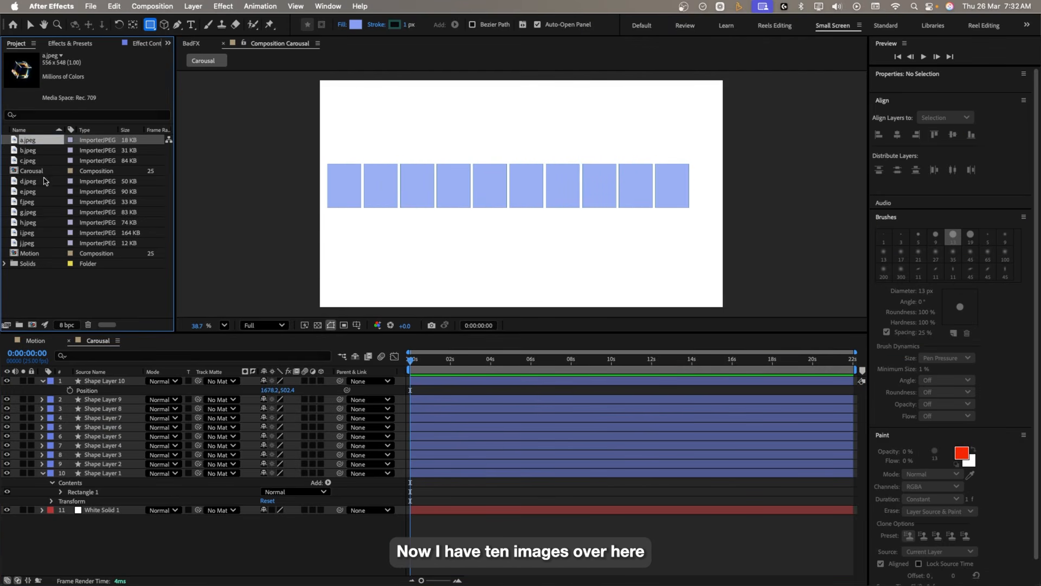
pyautogui.click(67, 274)
pyautogui.moveTo(36, 145); pyautogui.dragTo(113, 473)
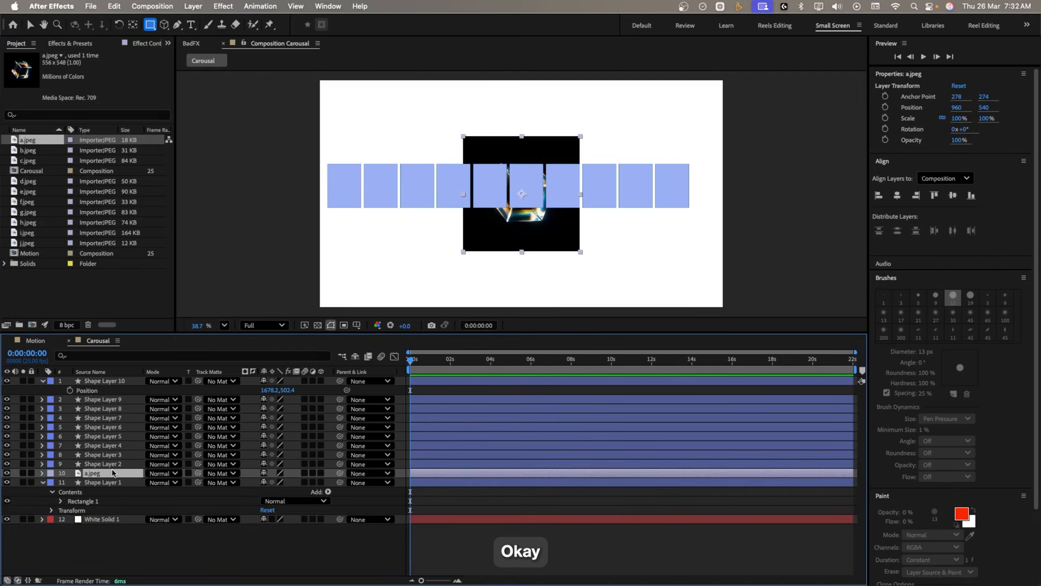
pyautogui.press('s')
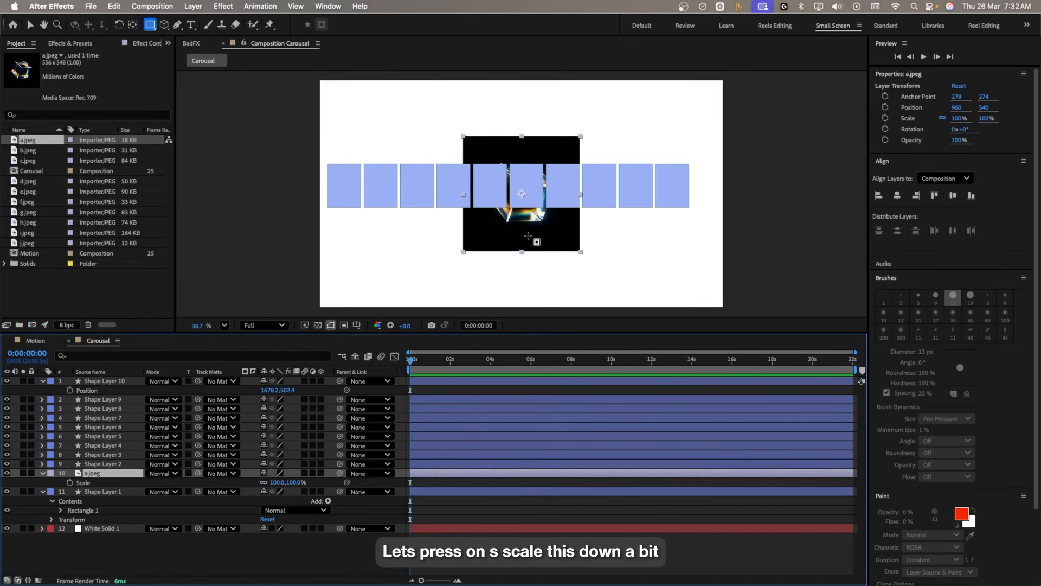
pyautogui.moveTo(293, 482); pyautogui.dragTo(272, 483)
pyautogui.press('v')
pyautogui.moveTo(542, 225); pyautogui.dragTo(364, 217)
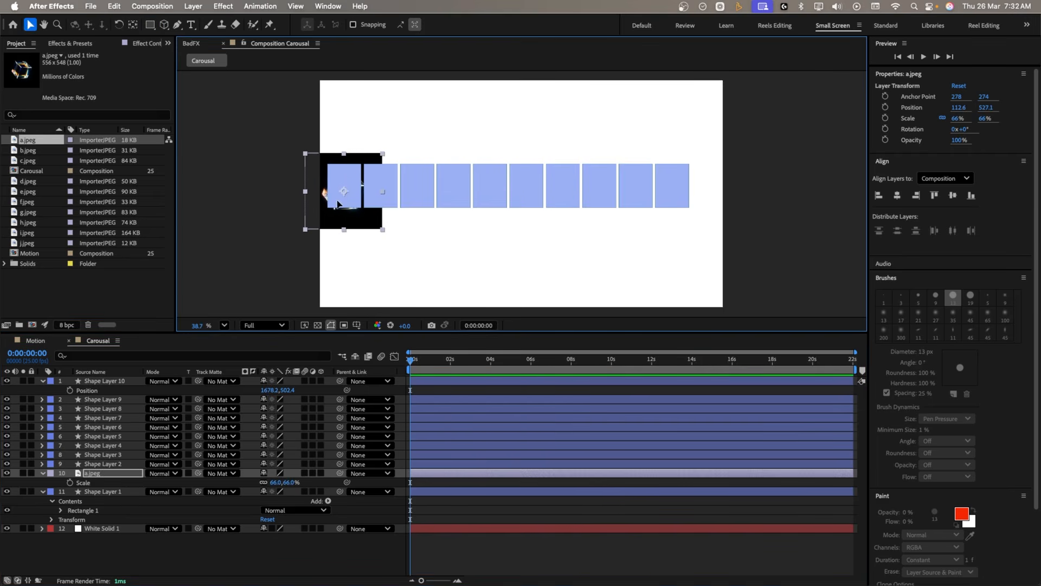
# - Move a.jpeg directly above Shape Layer 9 and set that shape as its track matte
pyautogui.moveTo(107, 475); pyautogui.dragTo(113, 400)
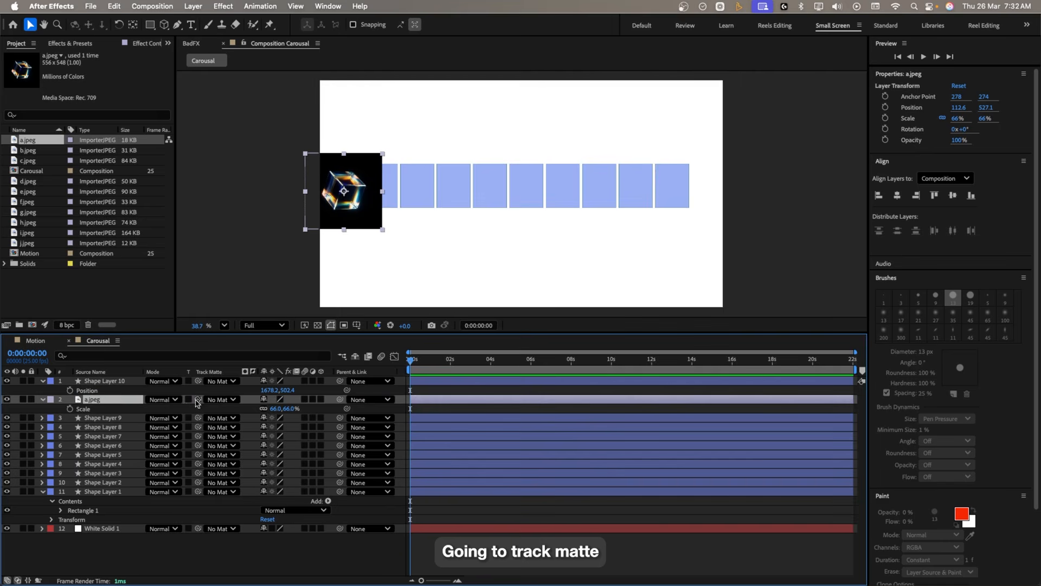
pyautogui.moveTo(198, 400); pyautogui.dragTo(111, 421)
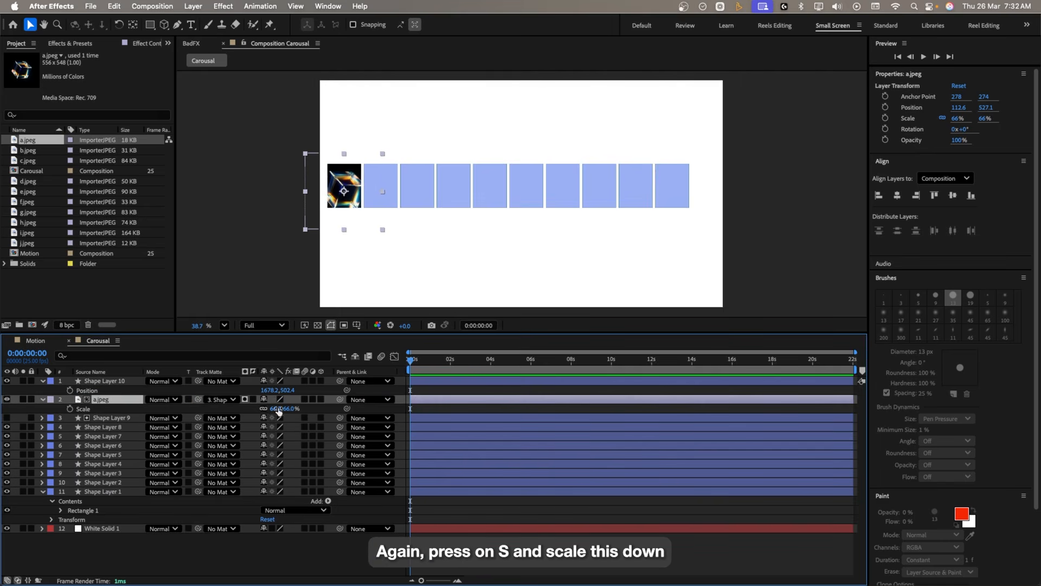
# - Scale a.jpeg to 44% and set its position to 112.6, 506.1 to fit the cube in its rectangle
pyautogui.moveTo(278, 410); pyautogui.dragTo(277, 408)
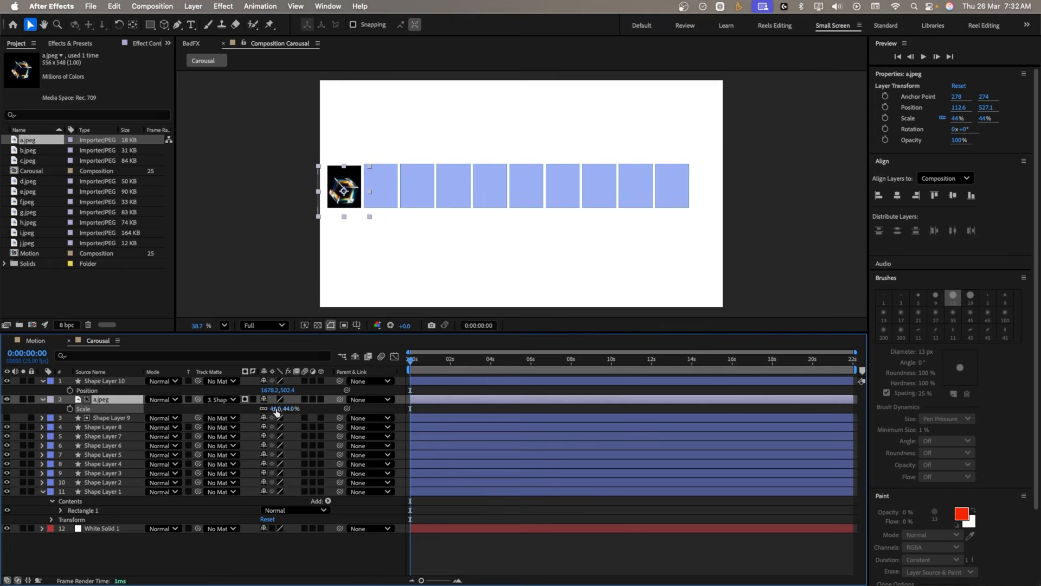
pyautogui.scroll(8, 339, 246)
pyautogui.moveTo(344, 193); pyautogui.dragTo(344, 237)
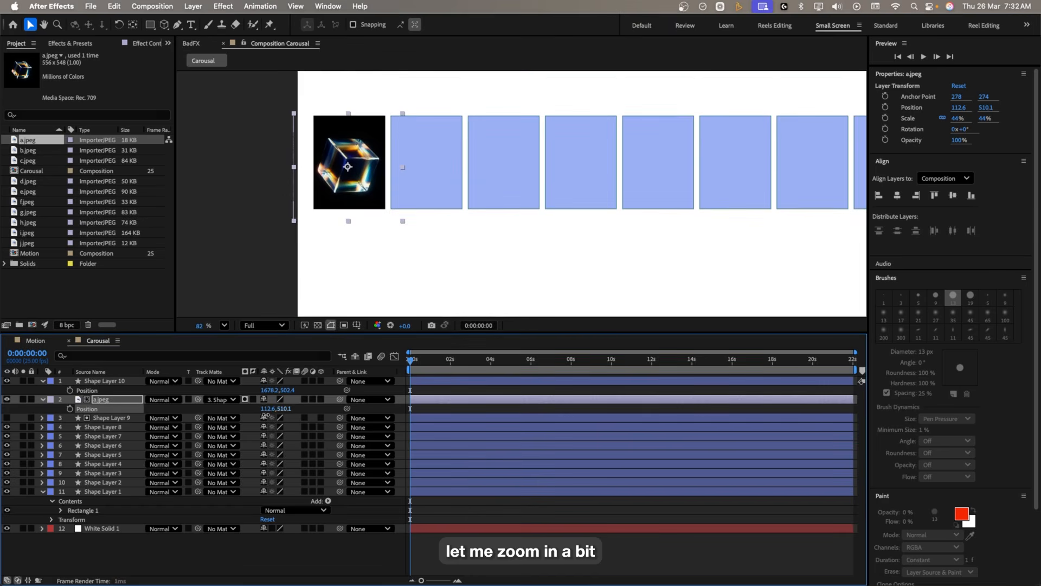
pyautogui.moveTo(266, 415); pyautogui.dragTo(264, 415)
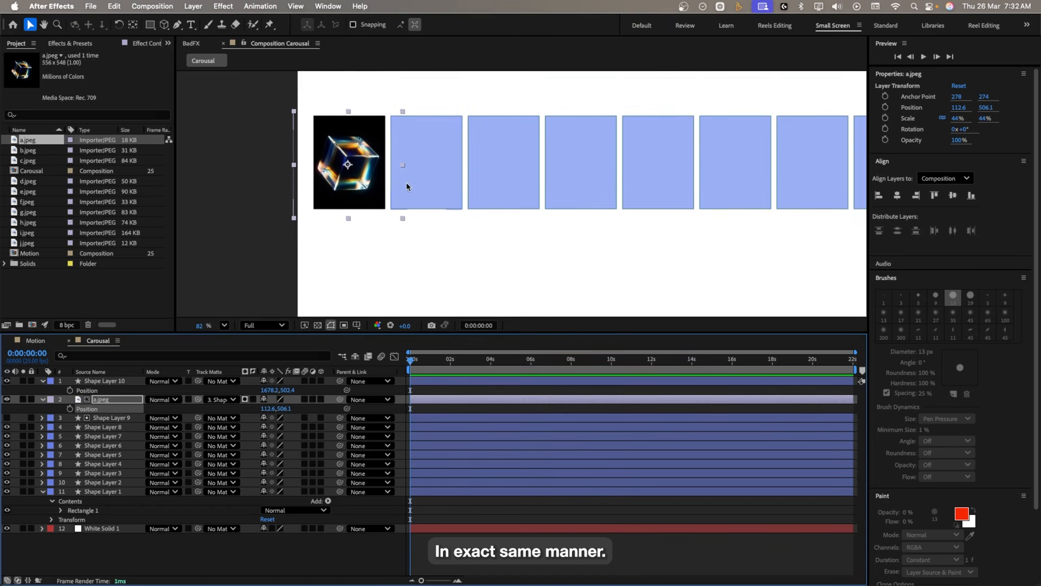
# - Add b.jpeg directly above Shape Layer 8, scale it down and place it over the second rectangle
pyautogui.scroll(-2, 451, 197)
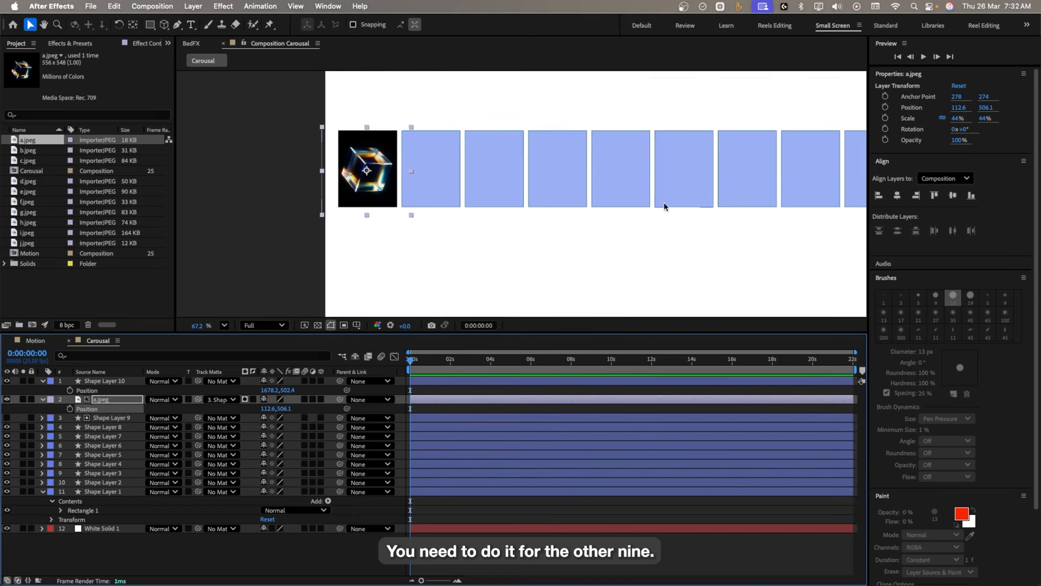
pyautogui.moveTo(27, 150); pyautogui.dragTo(103, 422)
pyautogui.moveTo(675, 187); pyautogui.dragTo(453, 179)
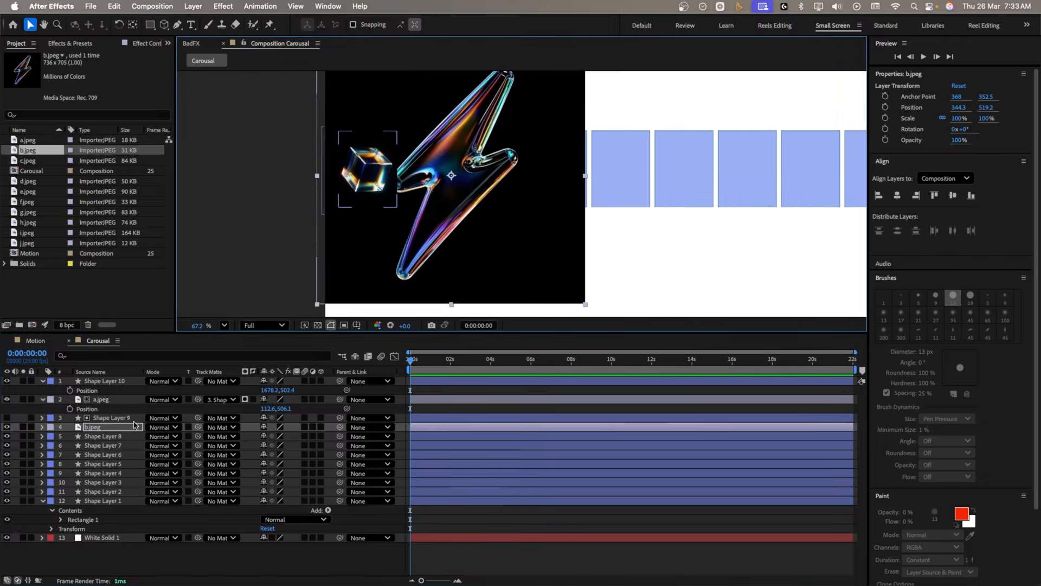
pyautogui.press('s')
pyautogui.moveTo(278, 436); pyautogui.dragTo(327, 443)
pyautogui.moveTo(458, 206); pyautogui.dragTo(445, 203)
# - Set Shape Layer 8 as b.jpeg's track matte and fit the image inside the rectangle at 32% scale
pyautogui.moveTo(198, 427); pyautogui.dragTo(96, 446)
pyautogui.moveTo(439, 185); pyautogui.dragTo(429, 184)
pyautogui.moveTo(287, 437); pyautogui.dragTo(284, 437)
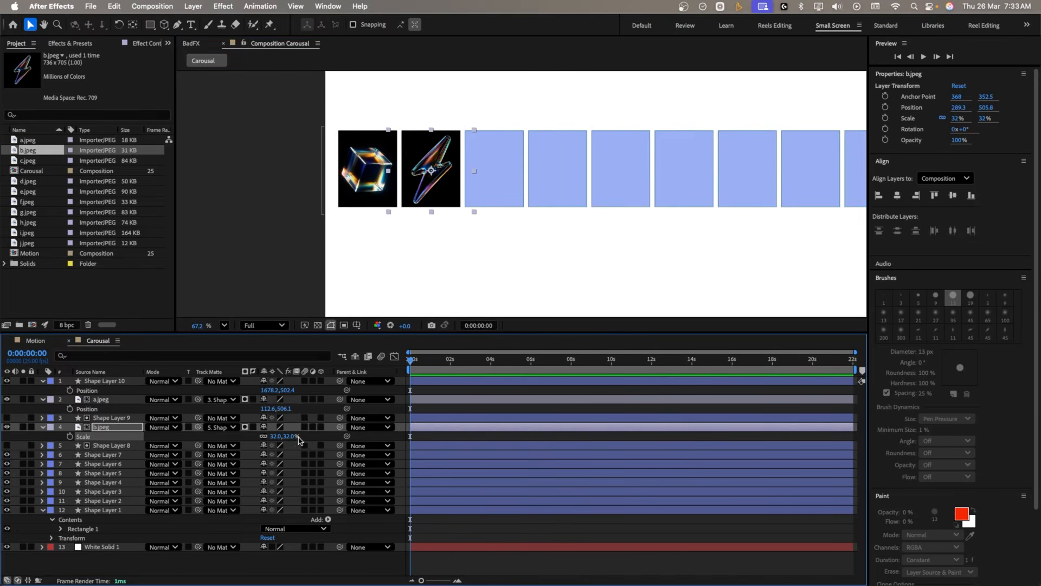
pyautogui.click(310, 436)
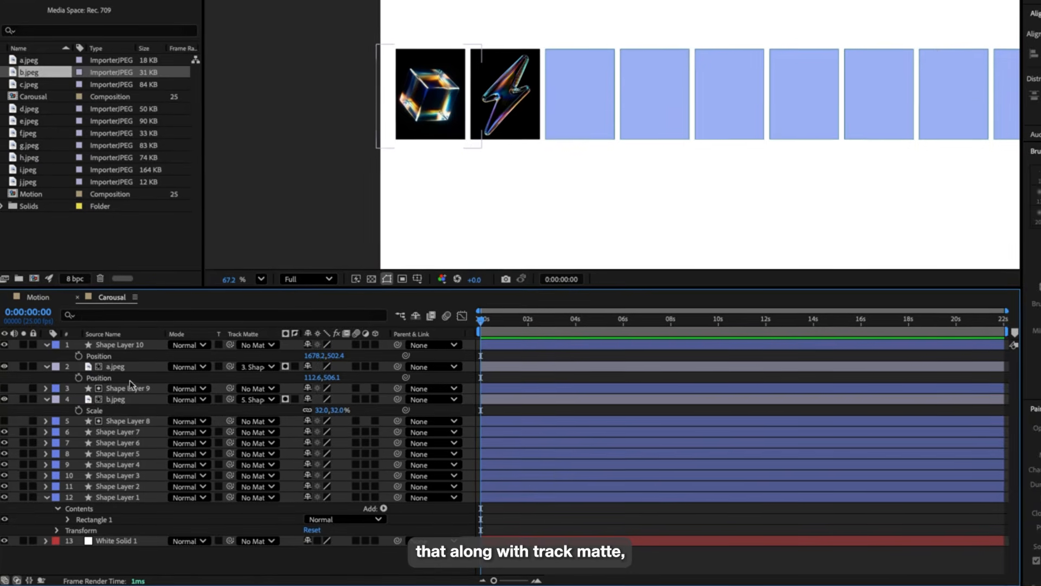
# - Parent a.jpeg to Shape Layer 9 and b.jpeg to Shape Layer 8
pyautogui.click(111, 367)
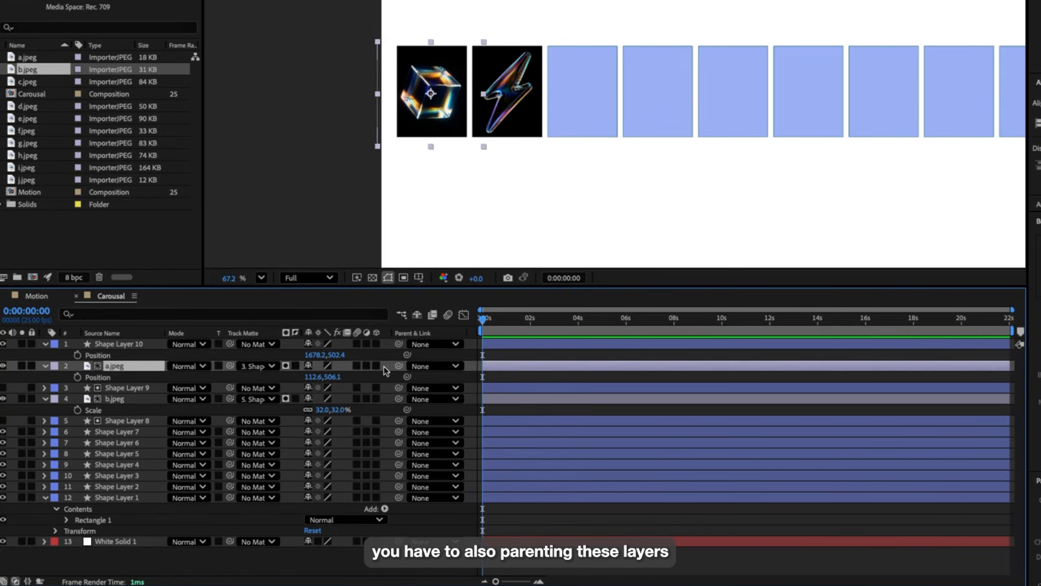
pyautogui.moveTo(399, 366); pyautogui.dragTo(128, 392)
pyautogui.click(114, 399)
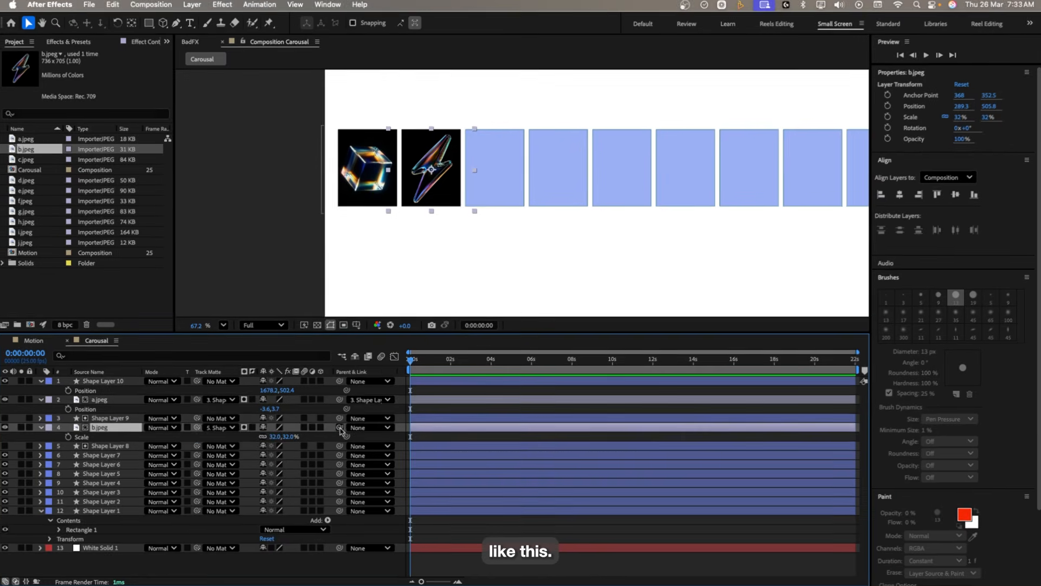
pyautogui.moveTo(398, 399); pyautogui.dragTo(139, 450)
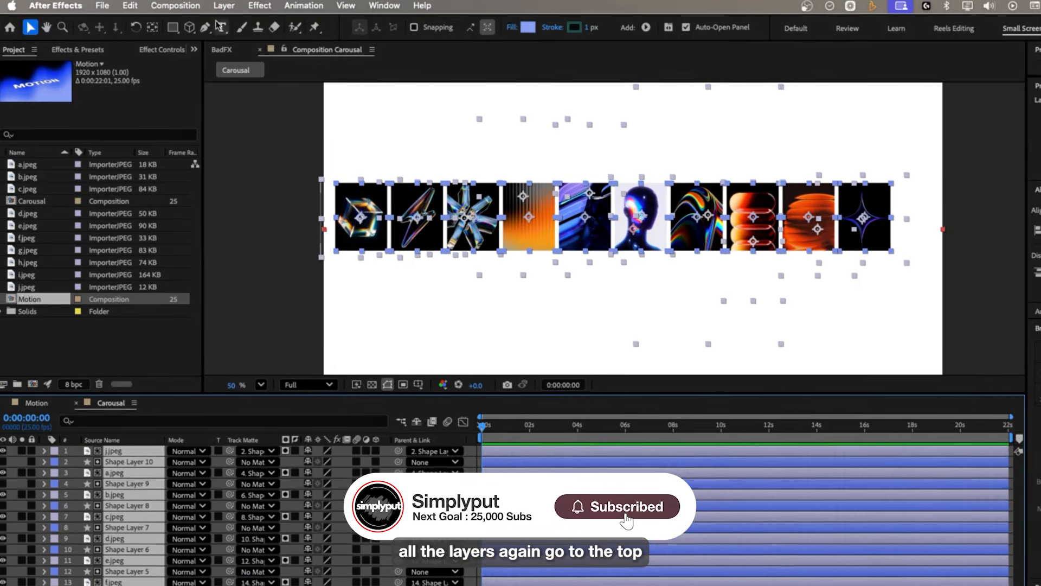
# - Add a null object above all the image and shape layers
pyautogui.click(218, 6)
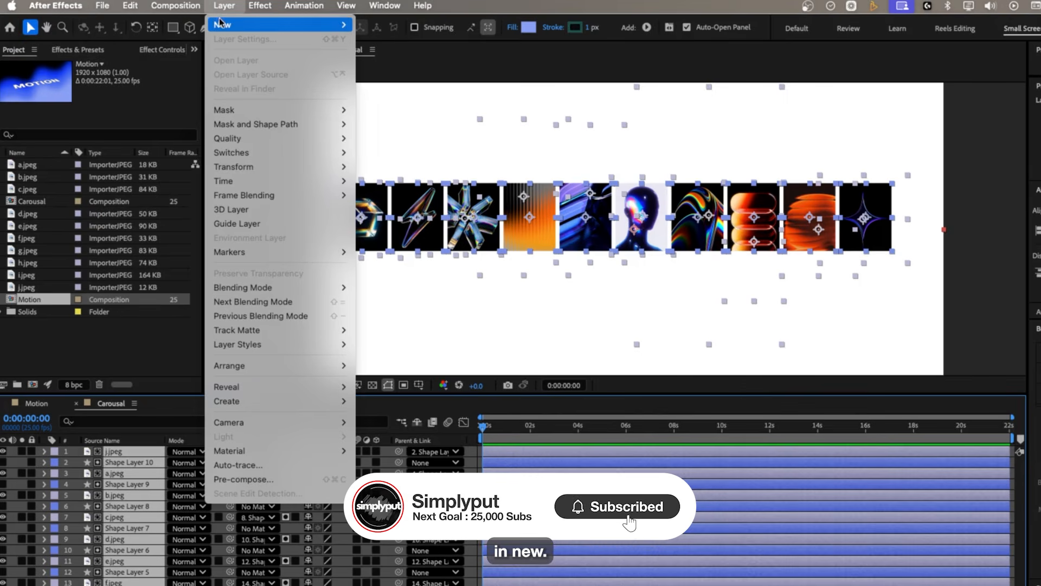
pyautogui.moveTo(295, 24)
pyautogui.click(433, 81)
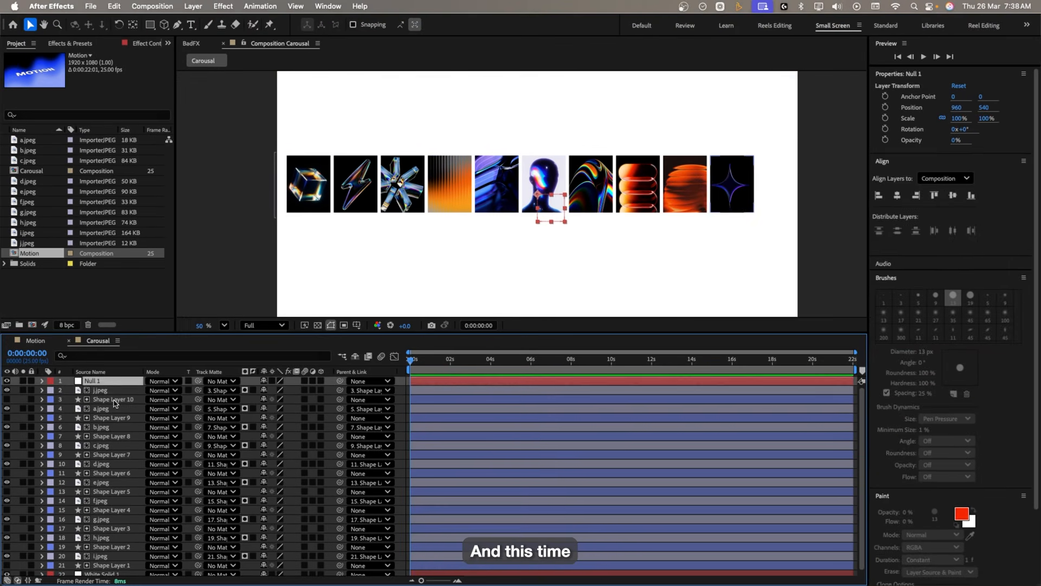
# - Parent all ten shape layers, Shape Layer 1 through Shape Layer 10, to Null 1
pyautogui.click(113, 399)
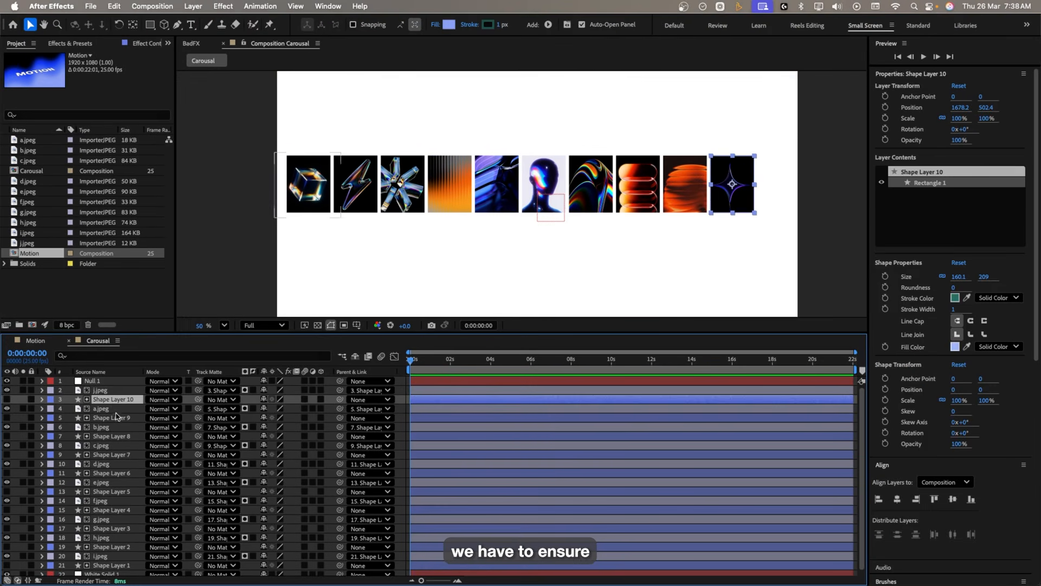
pyautogui.keyDown('super'); pyautogui.click(114, 418); pyautogui.keyUp('super')
pyautogui.keyDown('super'); pyautogui.click(115, 436); pyautogui.keyUp('super')
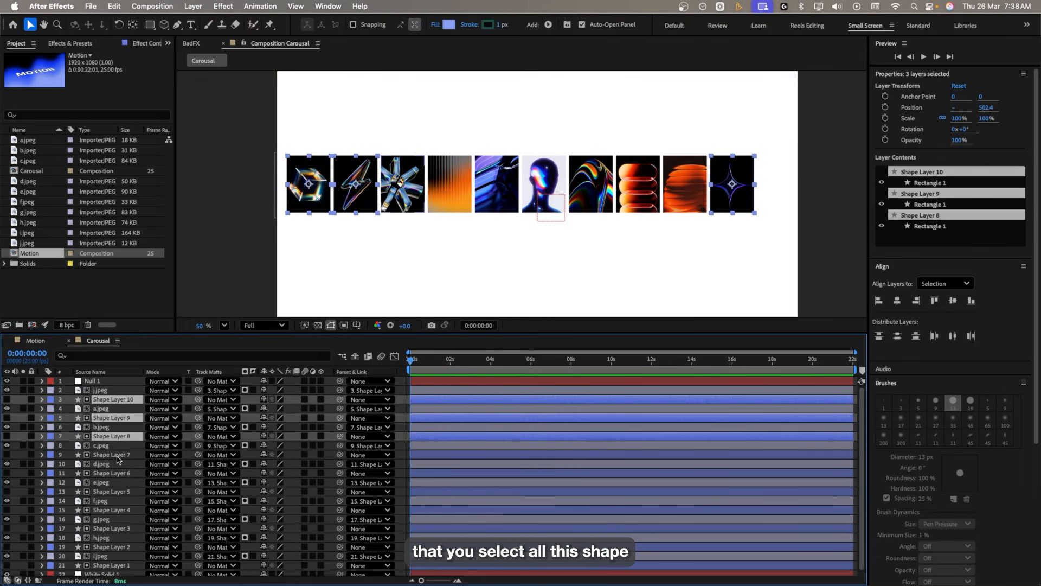
pyautogui.keyDown('super'); pyautogui.click(115, 455); pyautogui.keyUp('super')
pyautogui.keyDown('super'); pyautogui.click(115, 472); pyautogui.keyUp('super')
pyautogui.keyDown('super'); pyautogui.click(115, 492); pyautogui.keyUp('super')
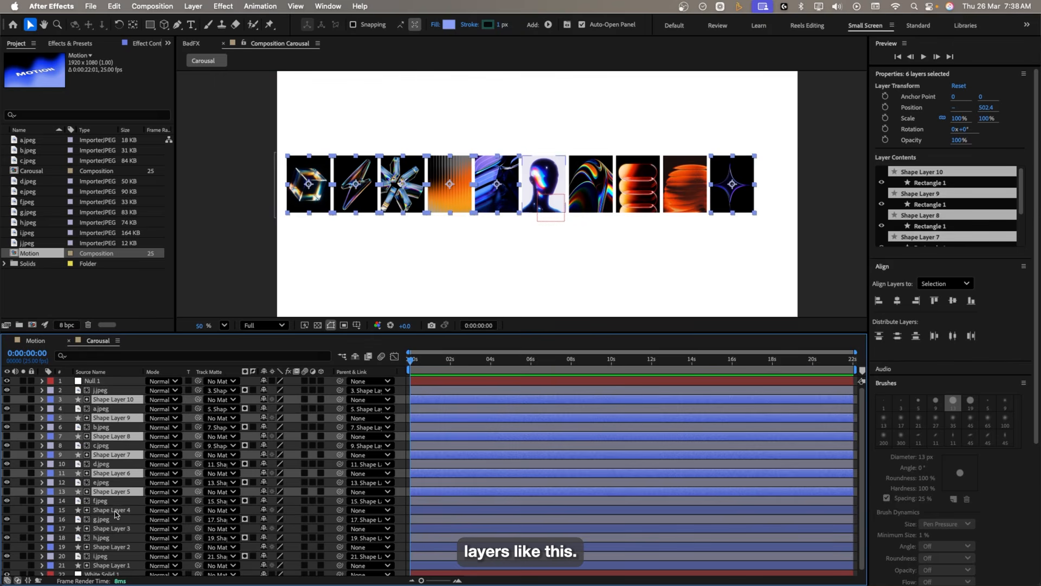
pyautogui.keyDown('super'); pyautogui.click(115, 511); pyautogui.keyUp('super')
pyautogui.keyDown('super'); pyautogui.click(119, 529); pyautogui.keyUp('super')
pyautogui.keyDown('super'); pyautogui.click(120, 547); pyautogui.keyUp('super')
pyautogui.keyDown('super'); pyautogui.click(122, 566); pyautogui.keyUp('super')
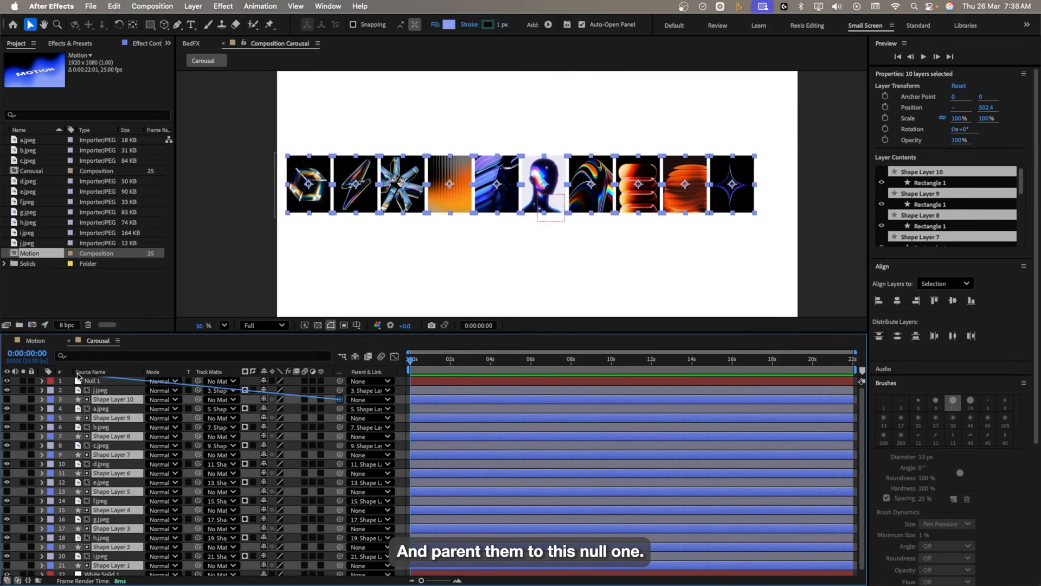
pyautogui.moveTo(77, 376); pyautogui.dragTo(86, 381)
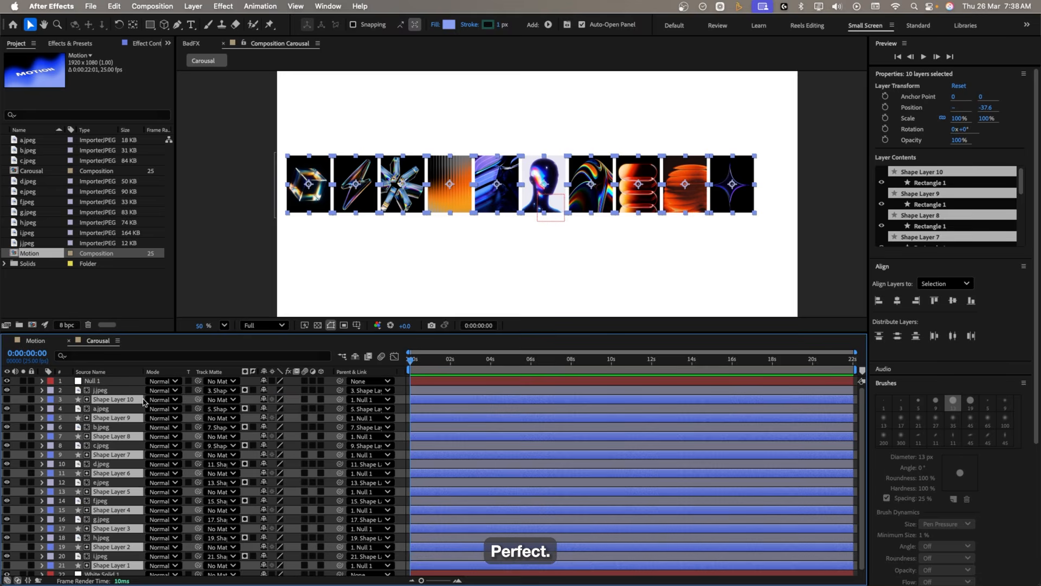
# - Add a position keyframe to Null 1 at 0 seconds with its X position set to 2428
pyautogui.click(117, 382)
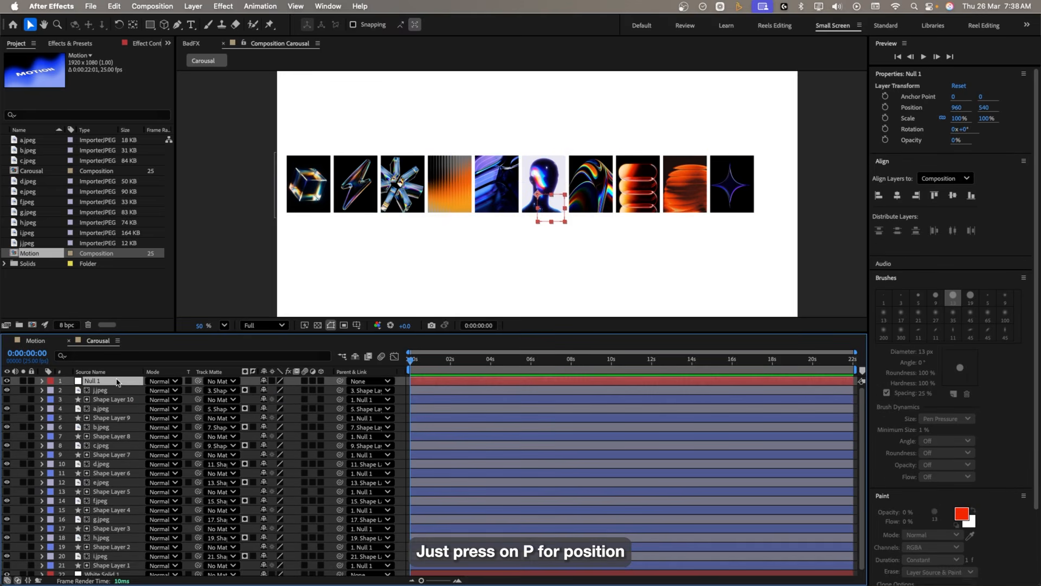
pyautogui.press('p')
pyautogui.click(69, 391)
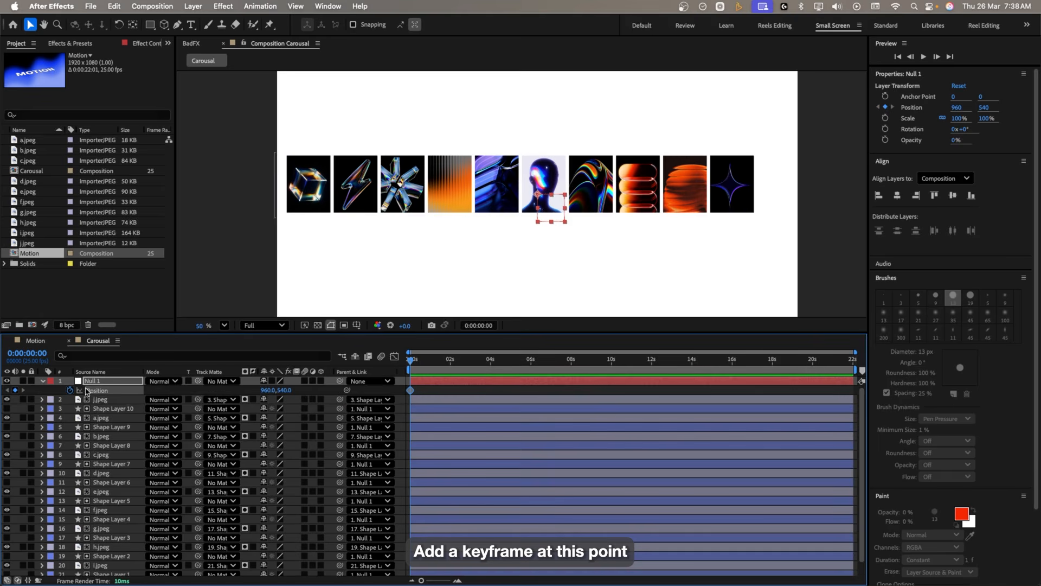
pyautogui.moveTo(269, 390); pyautogui.dragTo(1033, 370)
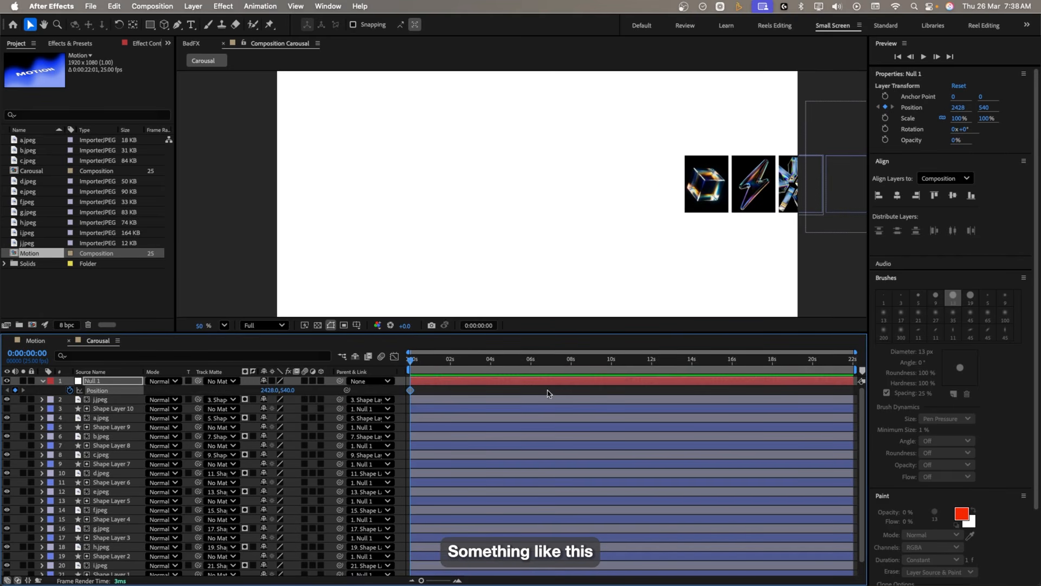
# - Add a second position keyframe to Null 1 at 4 seconds with its X position set to 1040
pyautogui.moveTo(412, 362); pyautogui.dragTo(489, 364)
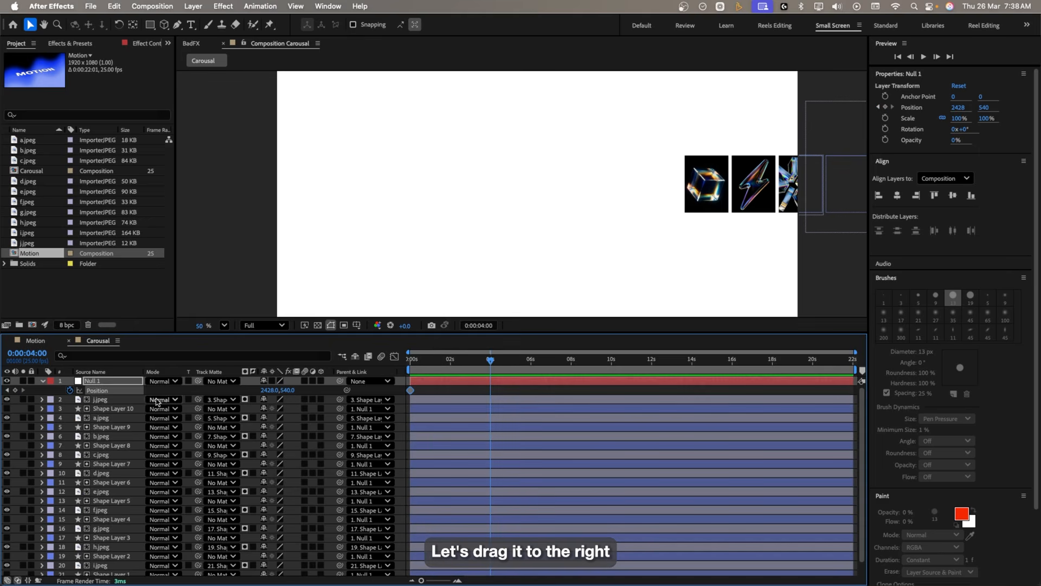
pyautogui.moveTo(268, 389); pyautogui.dragTo(81, 386)
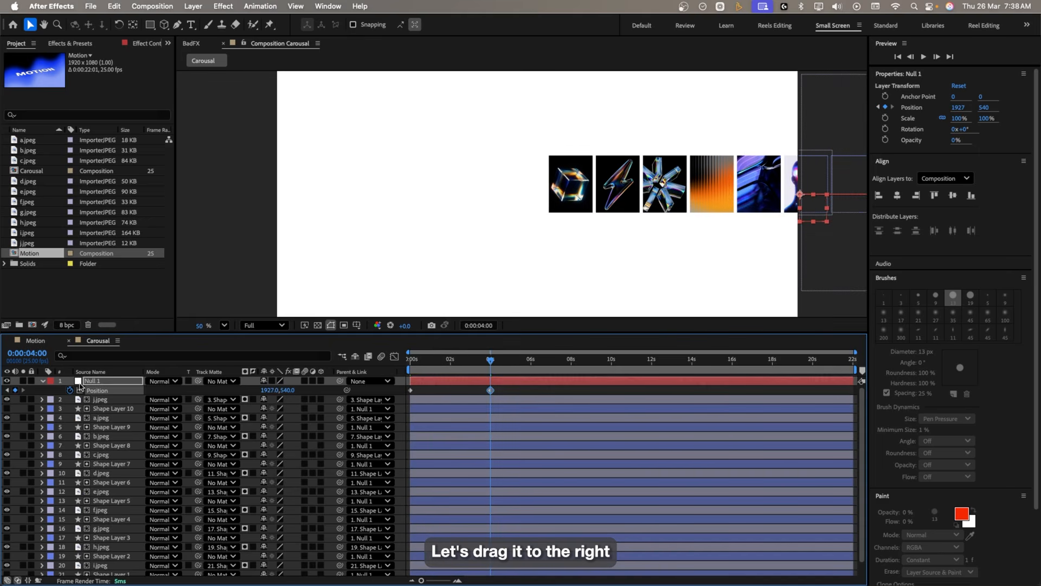
pyautogui.moveTo(270, 395); pyautogui.dragTo(130, 386)
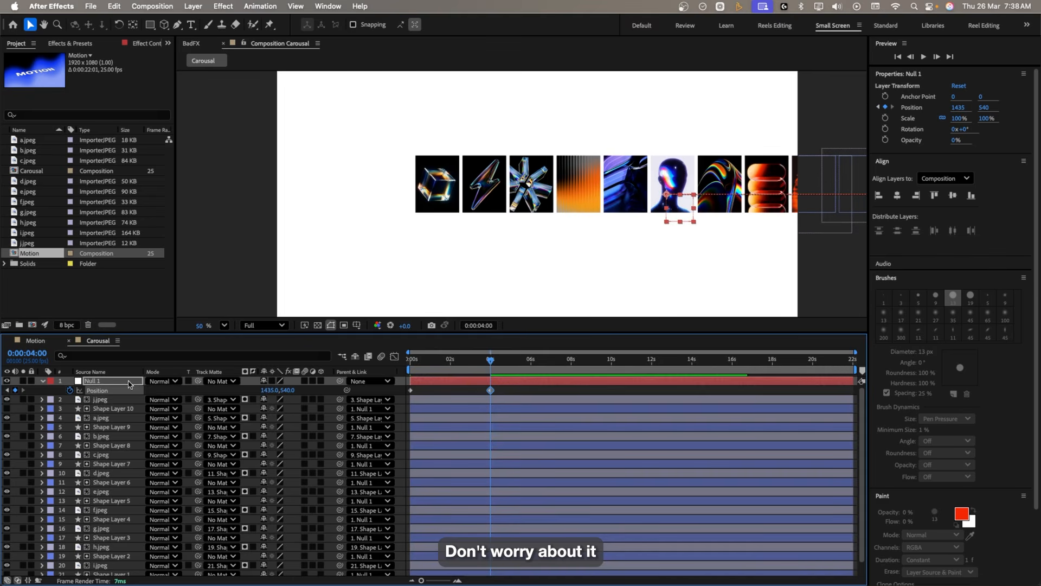
pyautogui.moveTo(276, 390); pyautogui.dragTo(114, 388)
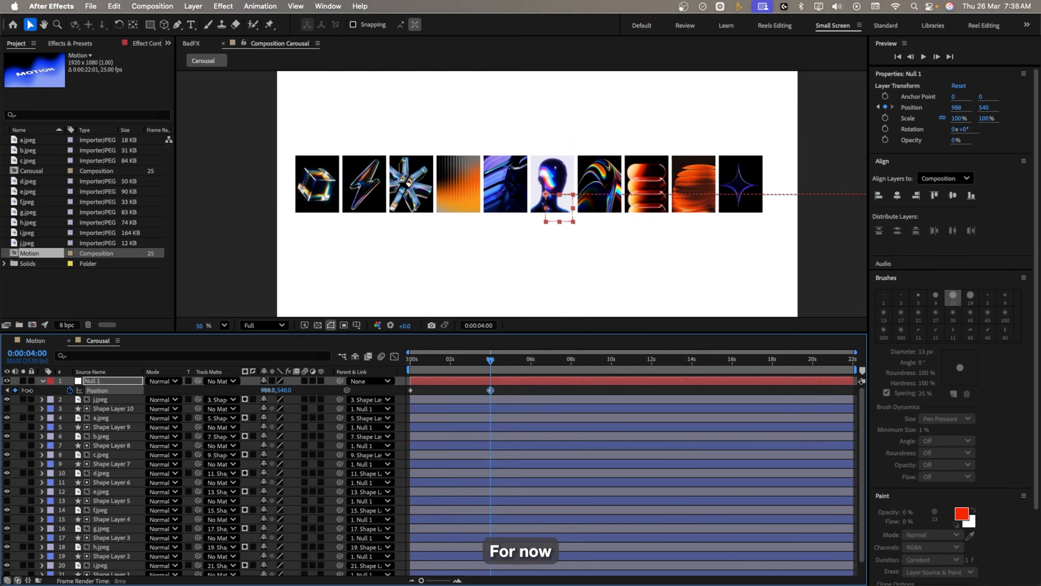
pyautogui.moveTo(42, 390); pyautogui.dragTo(56, 391)
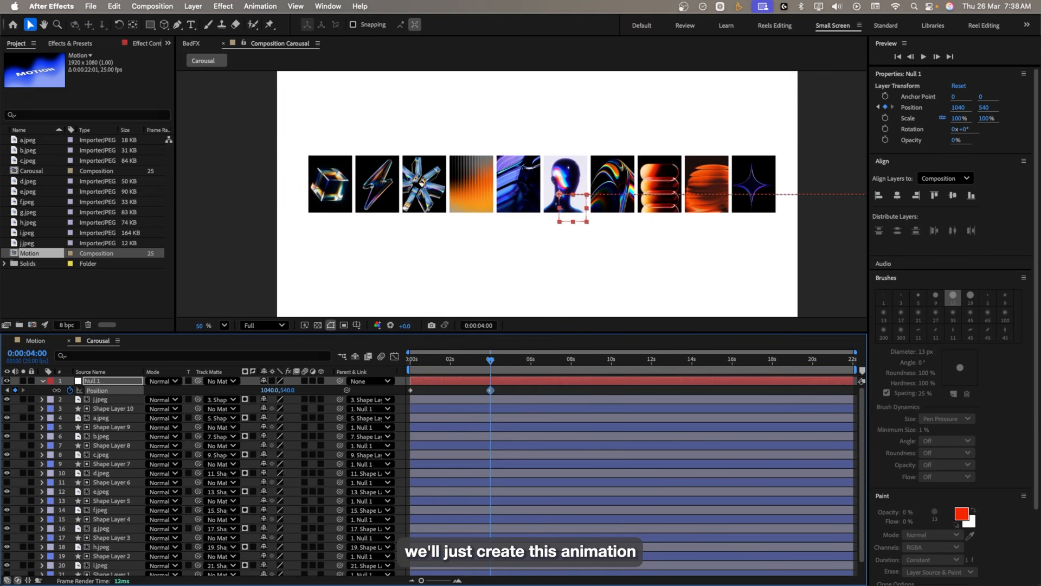
# - Scale Null 1 to 187% and set its Y position to 638
pyautogui.click(97, 383)
pyautogui.hotkey('shift', 's')
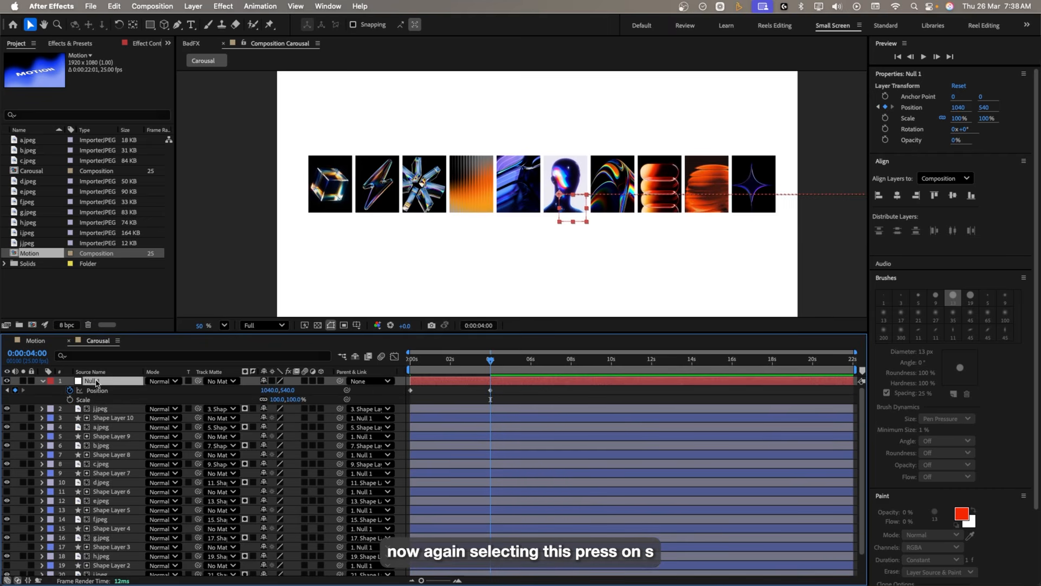
pyautogui.moveTo(290, 400); pyautogui.dragTo(349, 407)
pyautogui.scroll(-3, 679, 250)
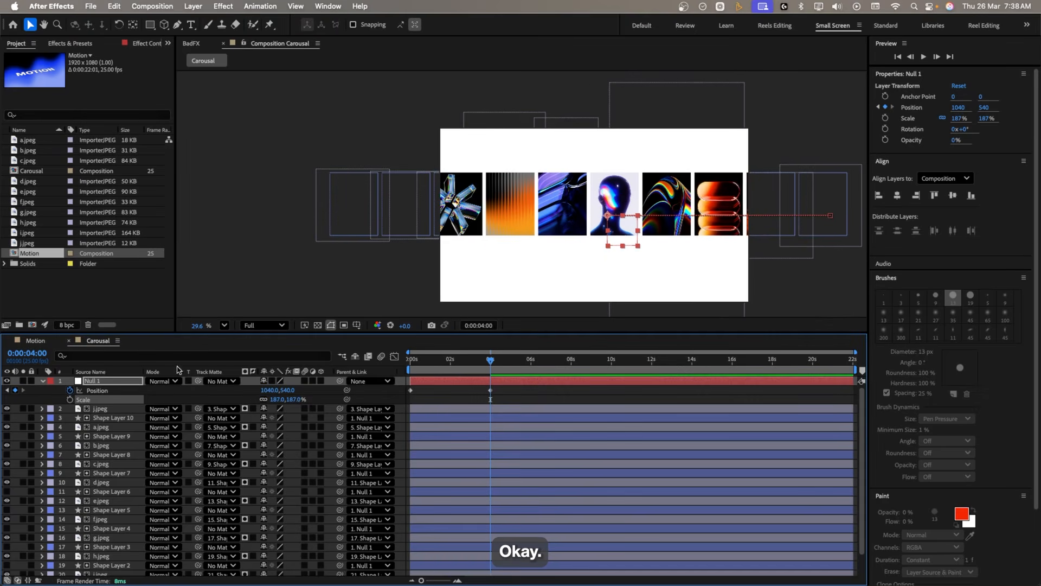
pyautogui.moveTo(291, 390); pyautogui.dragTo(359, 369)
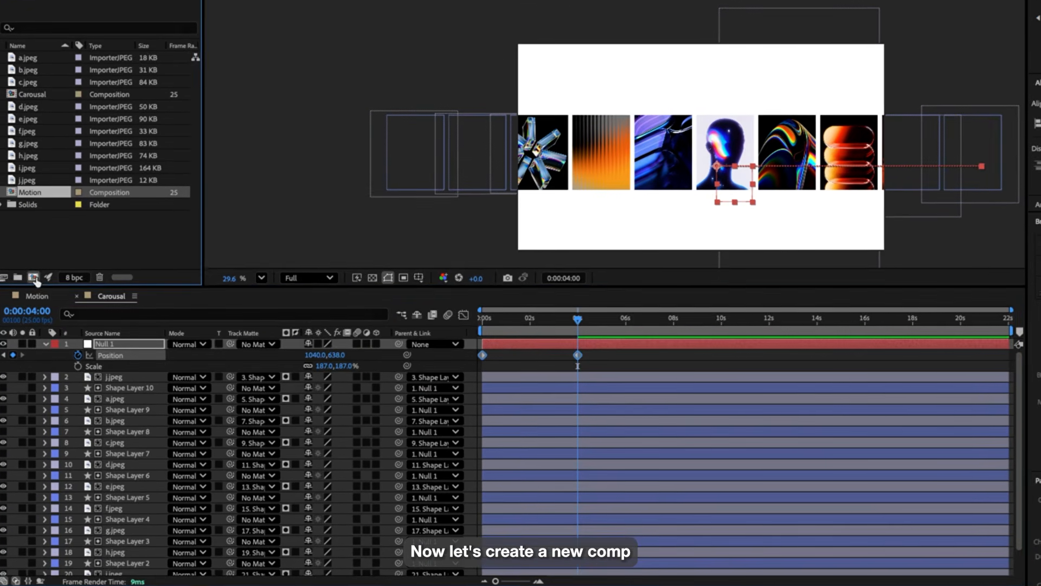
# - Create a new 1920x1080, 25 fps composition named Main
pyautogui.click(35, 277)
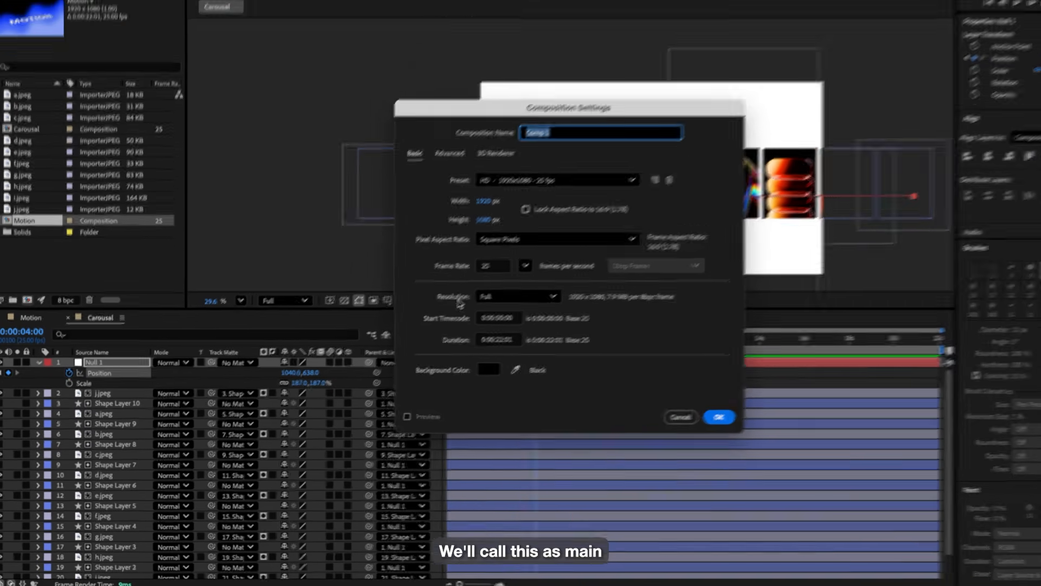
pyautogui.write('Main')
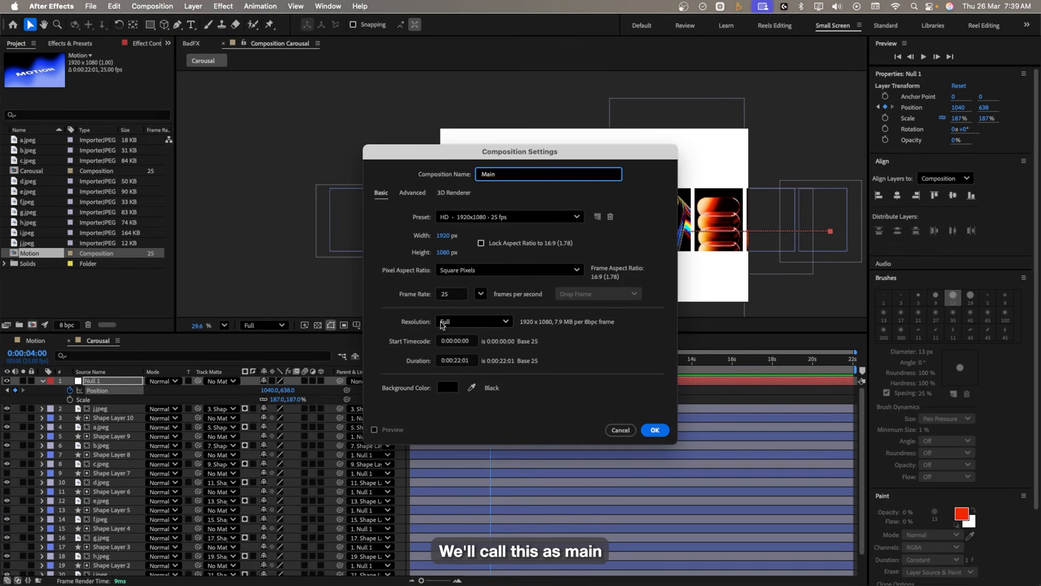
pyautogui.click(656, 430)
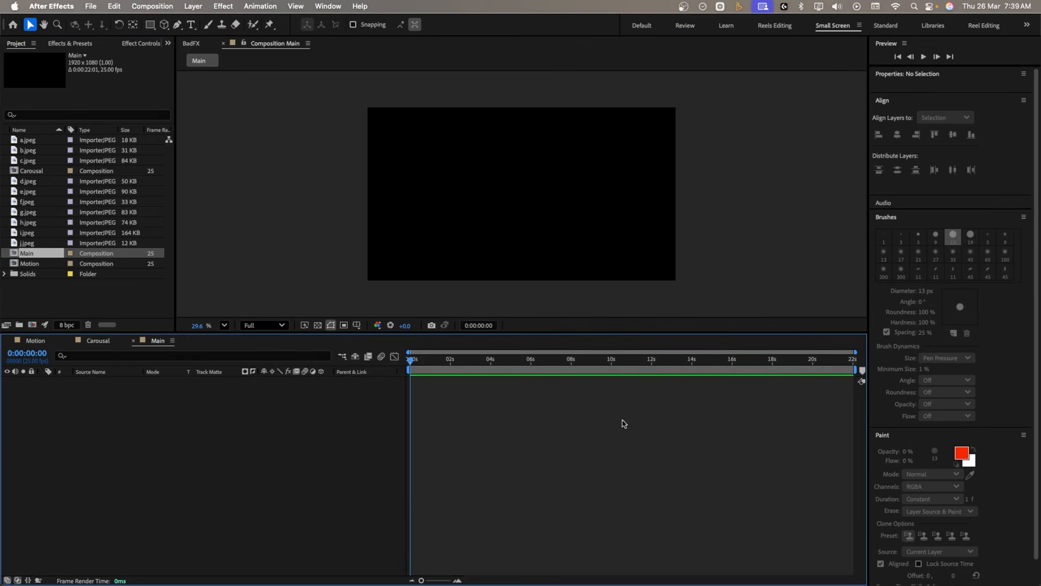
# - Add the Carousal composition as a layer in Main and scrub its animation to 0:00:03:11
pyautogui.click(133, 303)
pyautogui.moveTo(28, 170); pyautogui.dragTo(56, 198)
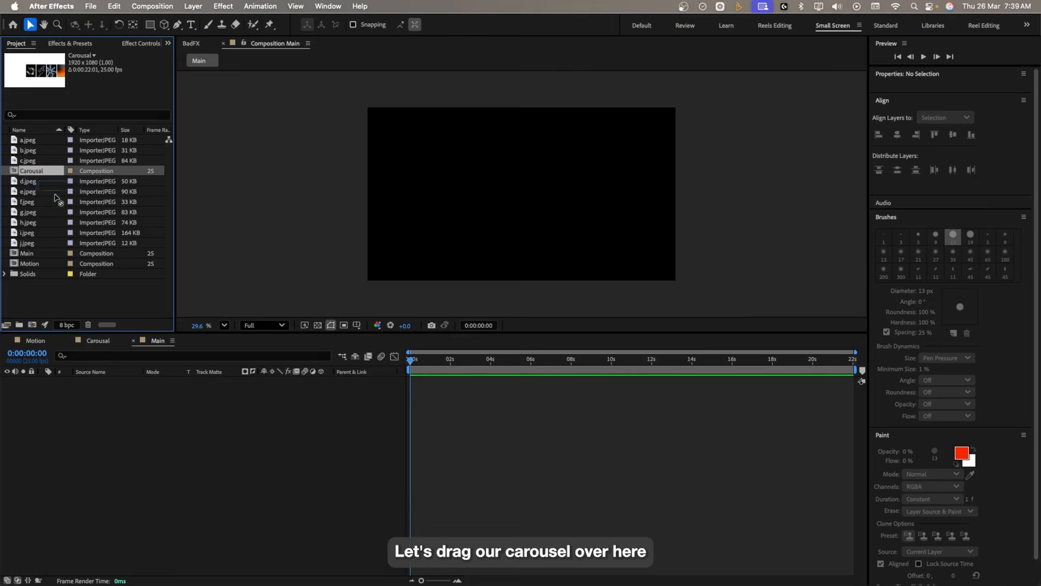
pyautogui.moveTo(135, 422); pyautogui.dragTo(122, 391)
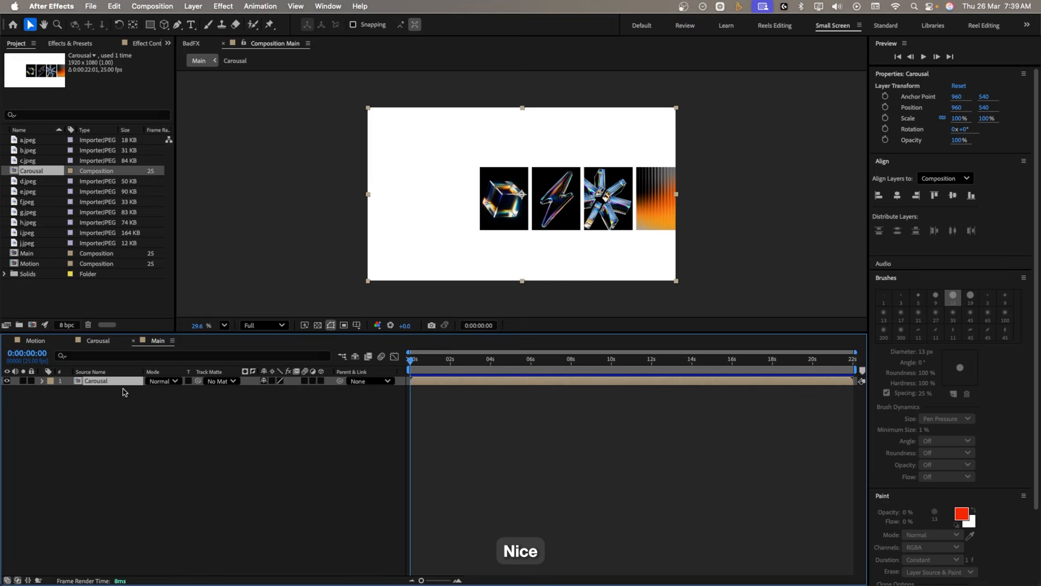
pyautogui.moveTo(410, 360); pyautogui.dragTo(480, 366)
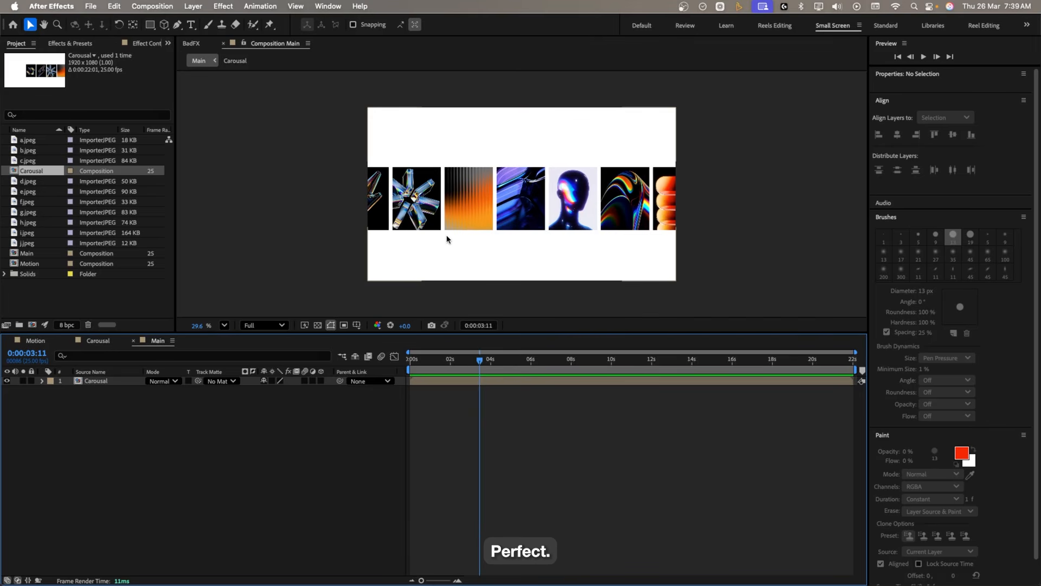
# - Scale Null 1 in the Carousal composition to 237% and return to the Main composition
pyautogui.click(97, 342)
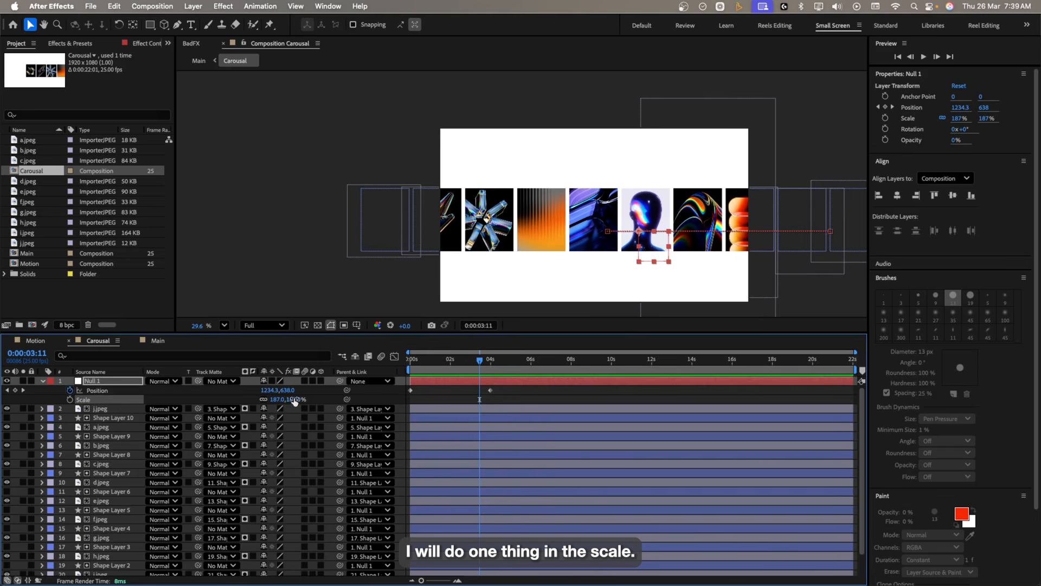
pyautogui.moveTo(295, 401); pyautogui.dragTo(322, 401)
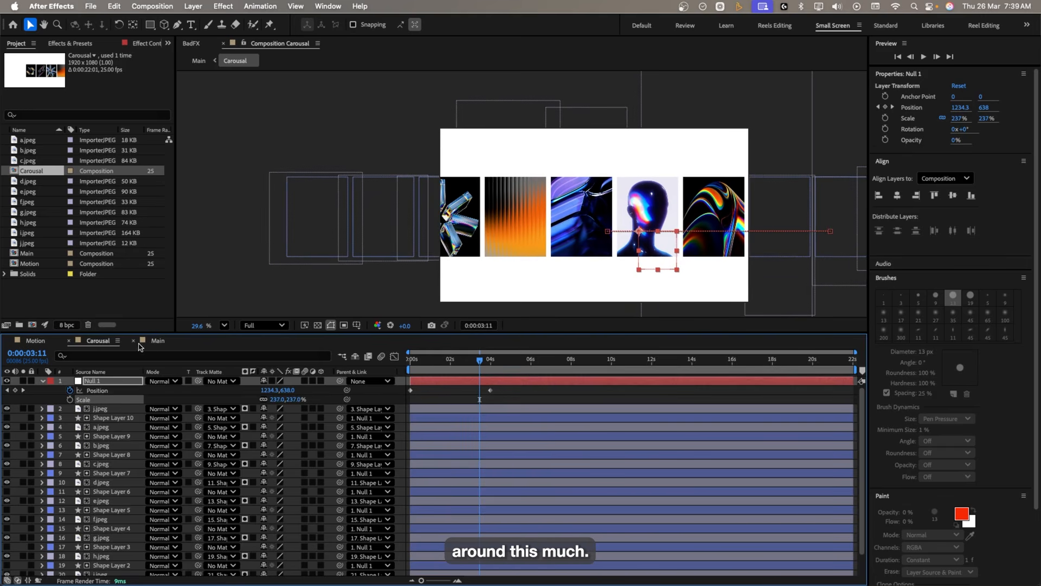
pyautogui.click(157, 340)
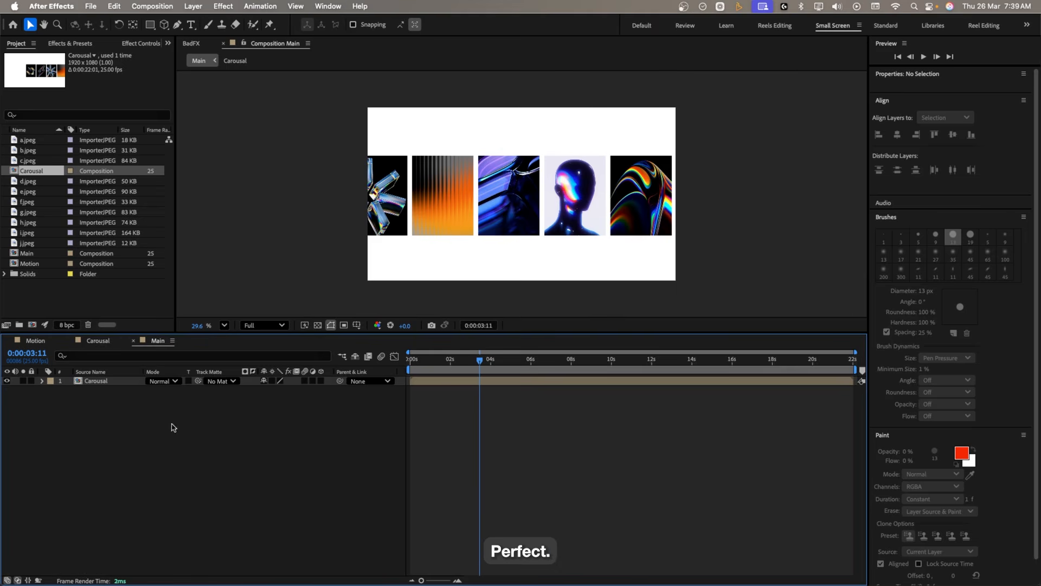
# - Draw a wide, flat elliptical mask on the Carousal layer across the top edge of the images, slightly wider than the frame
pyautogui.click(100, 380)
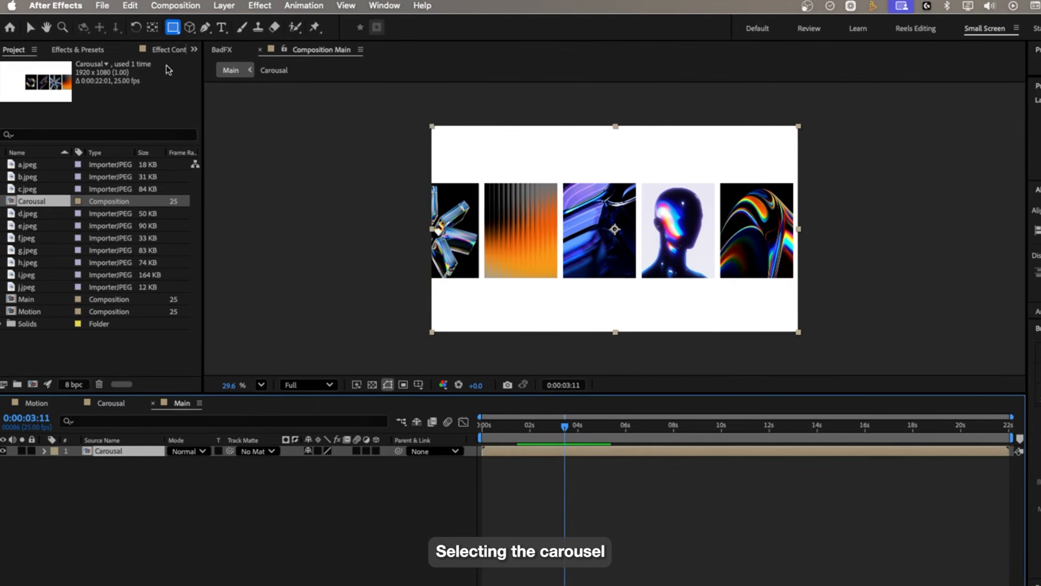
pyautogui.click(150, 25)
pyautogui.moveTo(171, 33); pyautogui.dragTo(231, 60)
pyautogui.moveTo(416, 164); pyautogui.dragTo(754, 197)
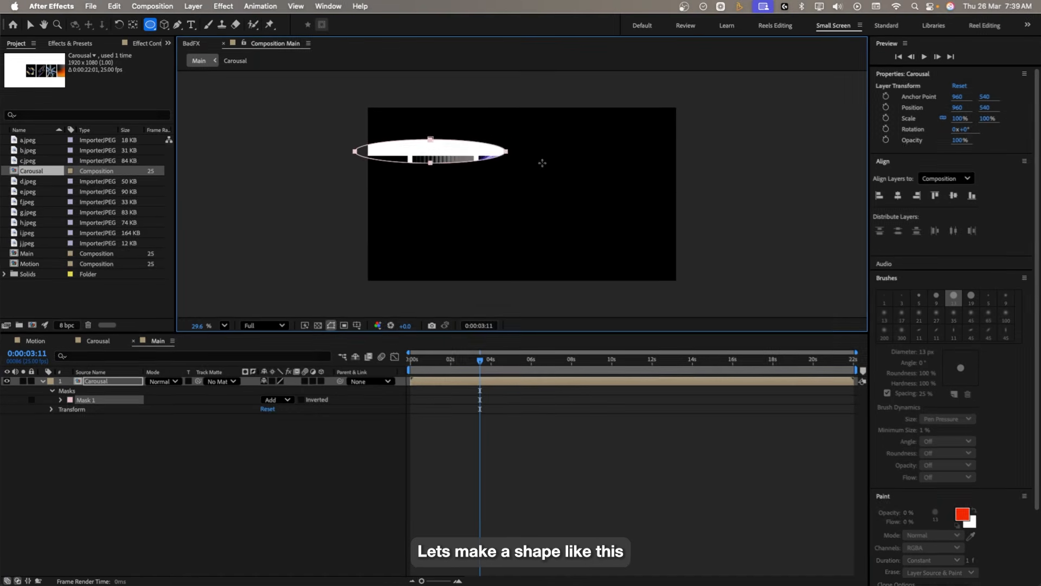
pyautogui.moveTo(638, 166); pyautogui.dragTo(689, 163)
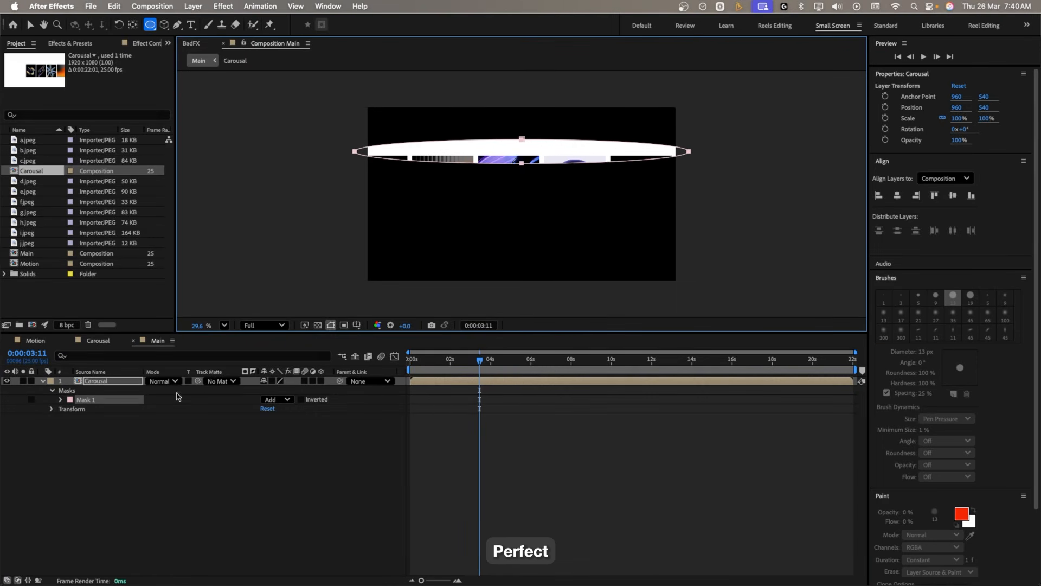
# - Duplicate the elliptical mask and move the copy down over the bottom edge of the images
pyautogui.click(120, 380)
pyautogui.click(110, 400)
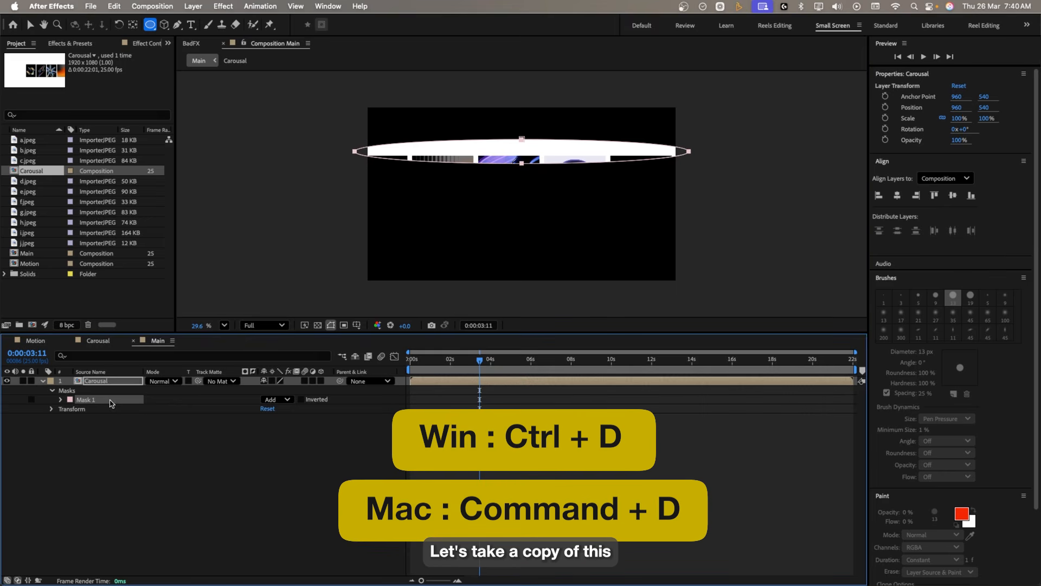
pyautogui.press('super+d')
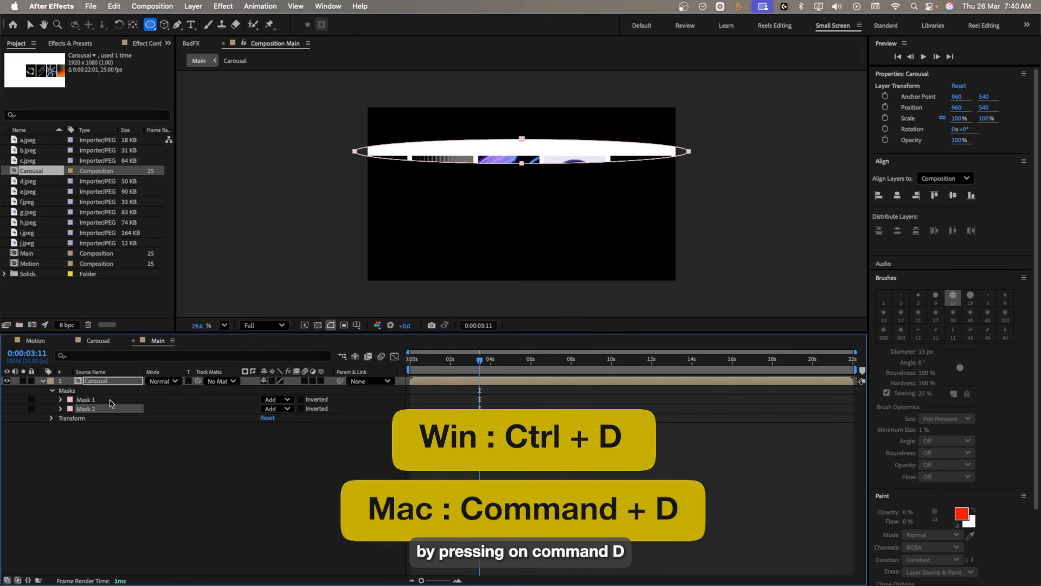
pyautogui.press('v')
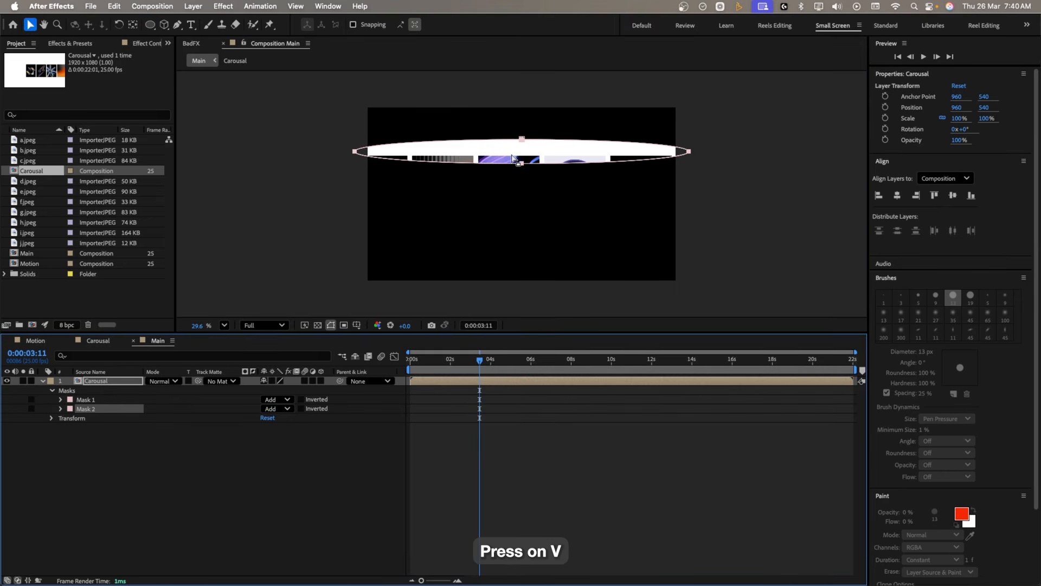
pyautogui.moveTo(513, 157); pyautogui.dragTo(499, 246)
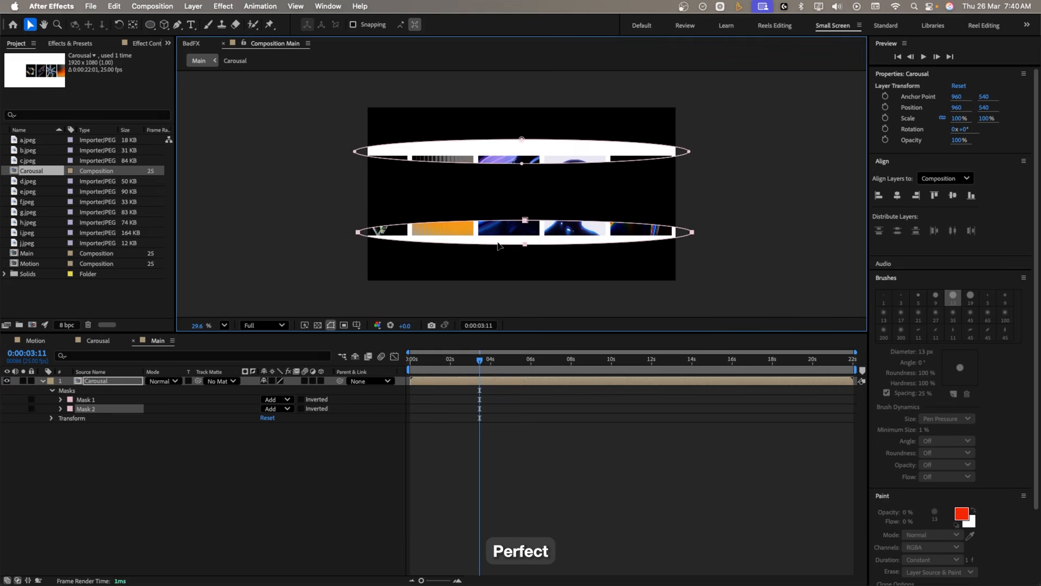
# - Set the mode of both Mask 2 and Mask 1 to Subtract
pyautogui.click(279, 410)
pyautogui.click(282, 445)
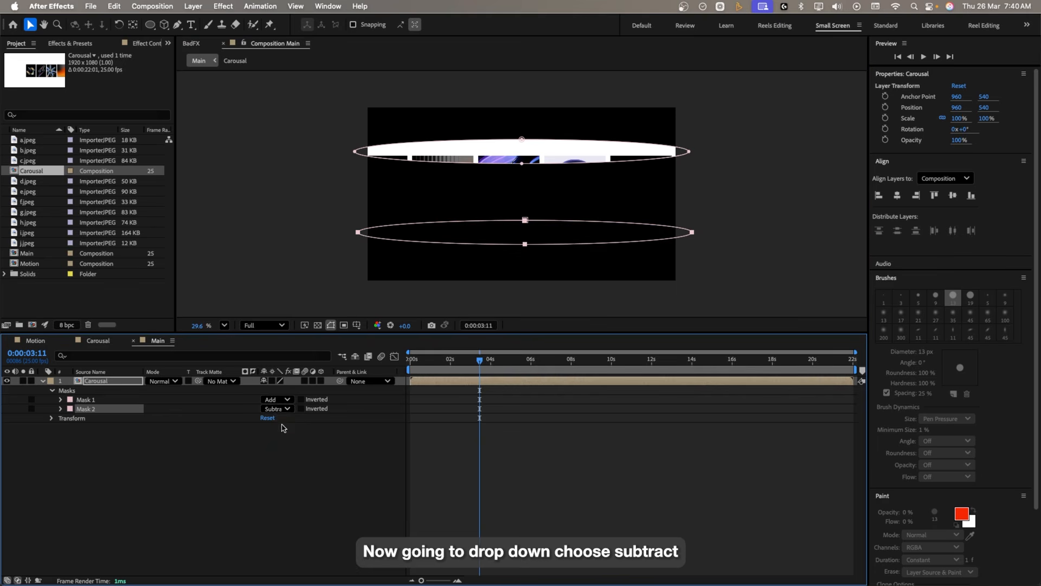
pyautogui.click(276, 400)
pyautogui.click(280, 434)
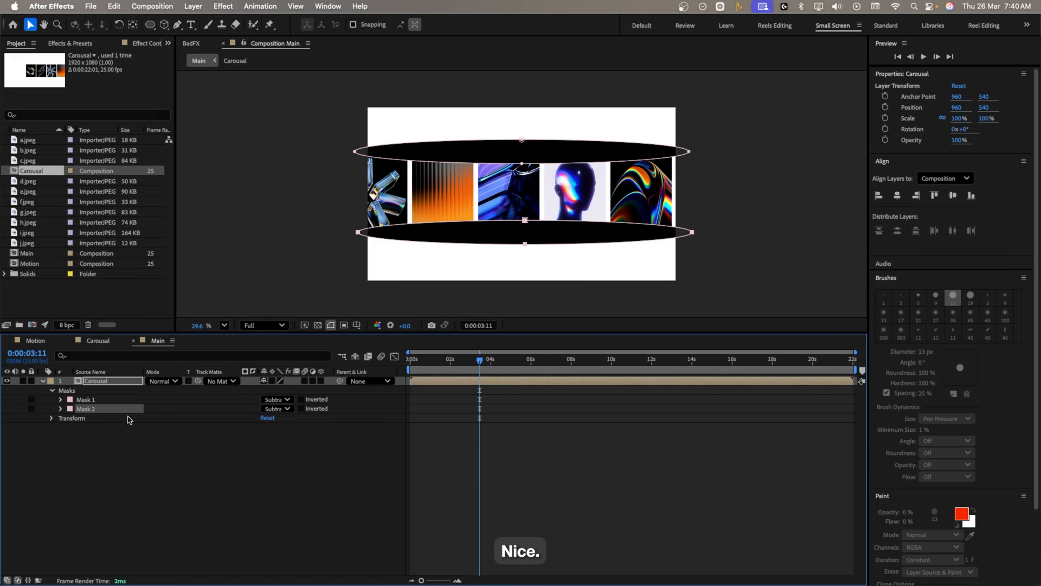
# - In the Carousal composition, select the White Solid 1 layer for copying and hide it
pyautogui.click(98, 341)
pyautogui.scroll(-8, 111, 488)
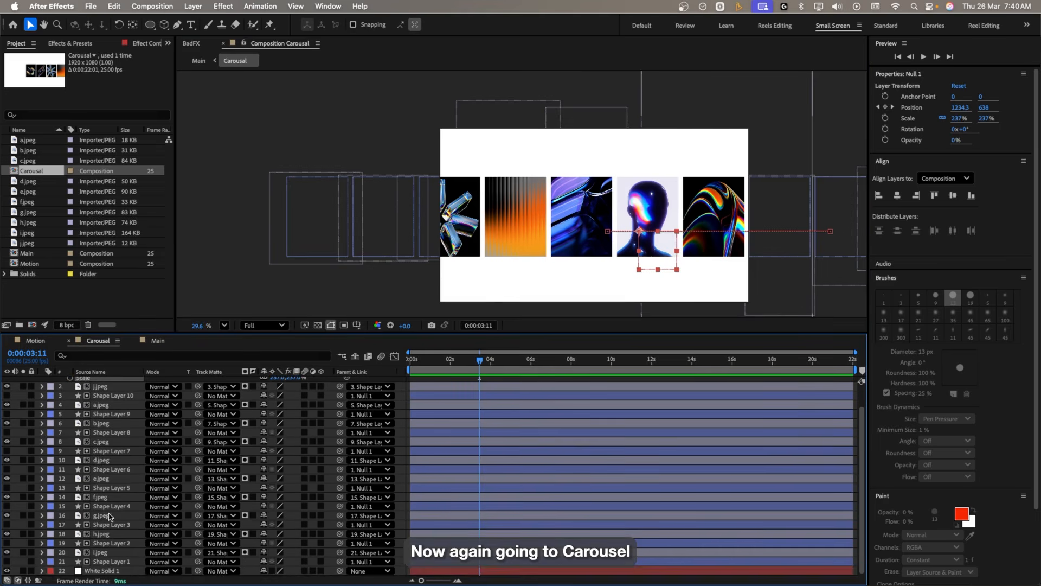
pyautogui.click(112, 571)
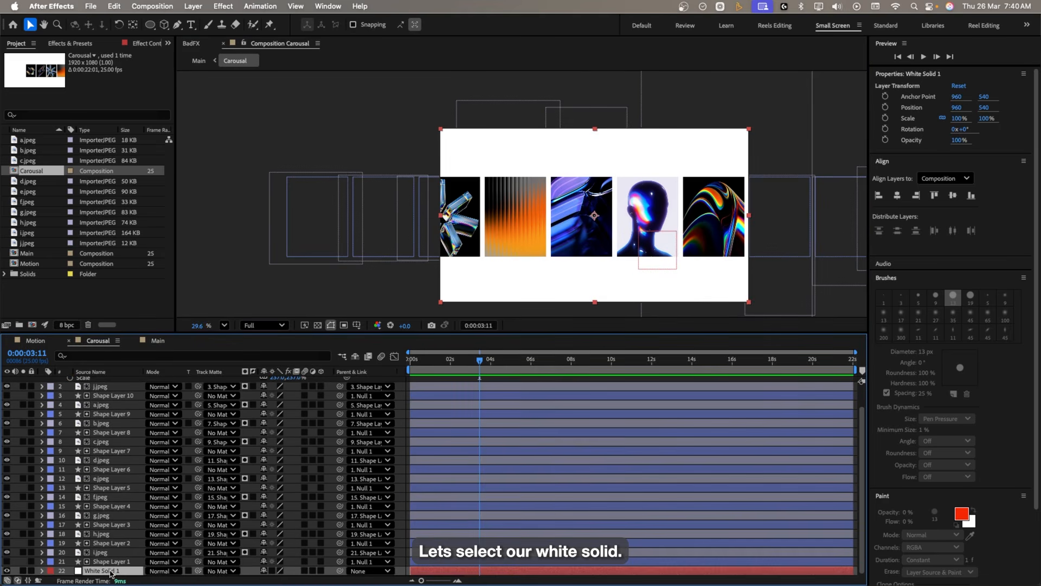
pyautogui.click(7, 570)
# - Paste White Solid 1 into the Main composition and place it below the Carousal layer as a white background
pyautogui.click(158, 341)
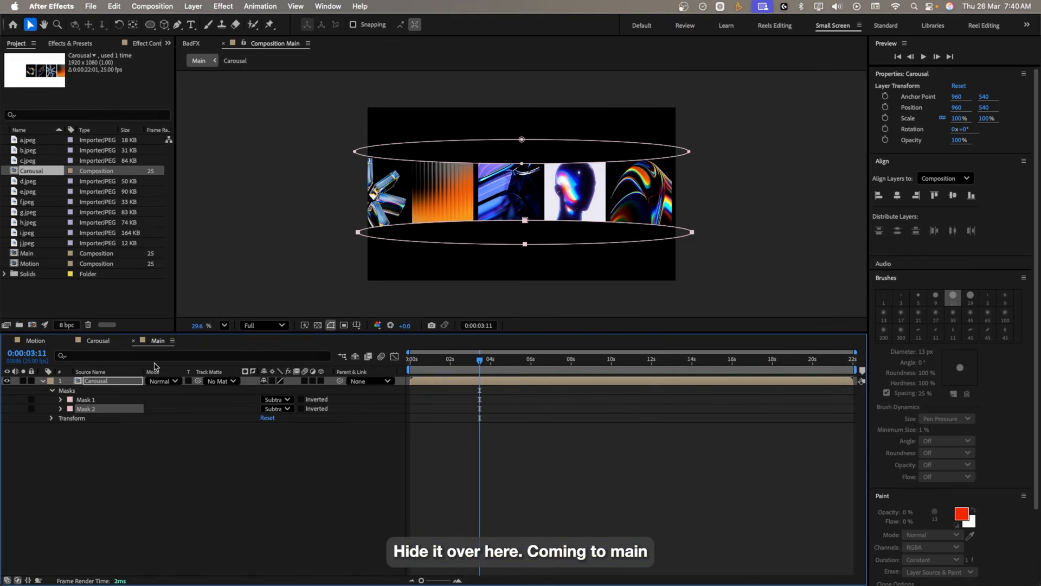
pyautogui.press('super+v')
pyautogui.moveTo(123, 377); pyautogui.dragTo(126, 451)
pyautogui.click(159, 454)
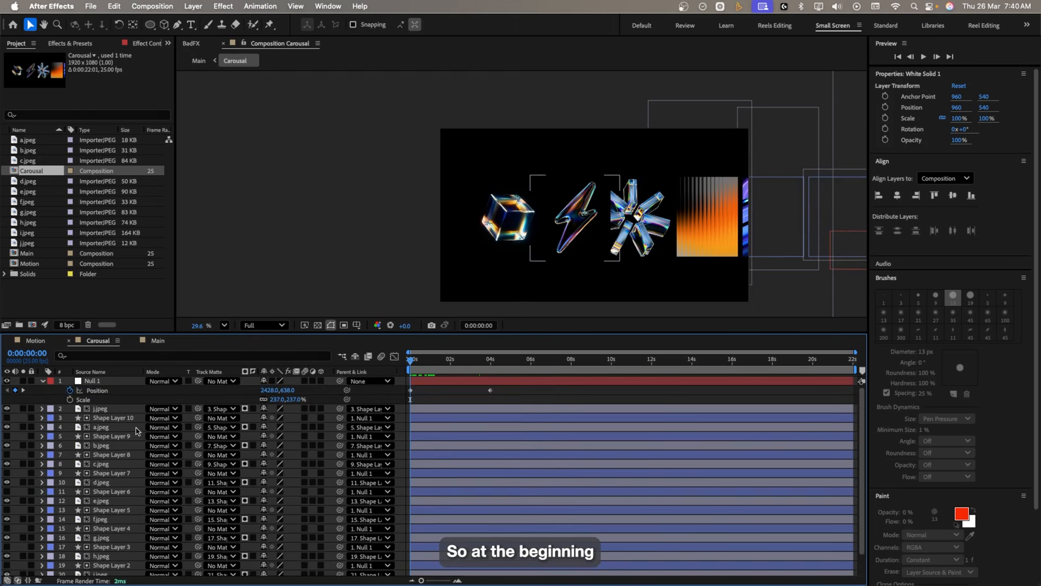
# - At 0 seconds in Carousal, increase Null 1's X position until all images start beyond the frame's right edge, and preview Main
pyautogui.click(119, 382)
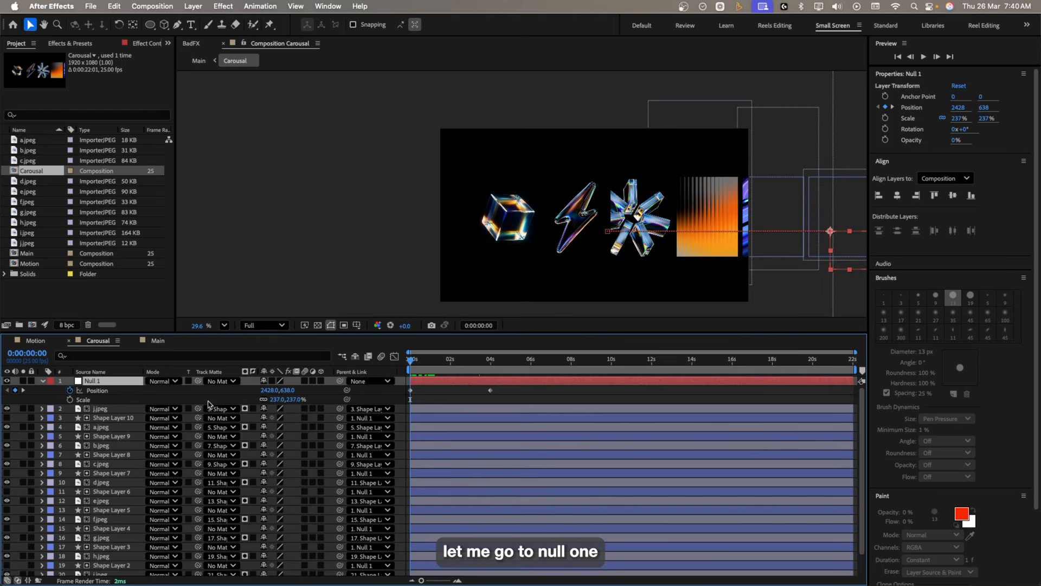
pyautogui.moveTo(266, 390); pyautogui.dragTo(1038, 399)
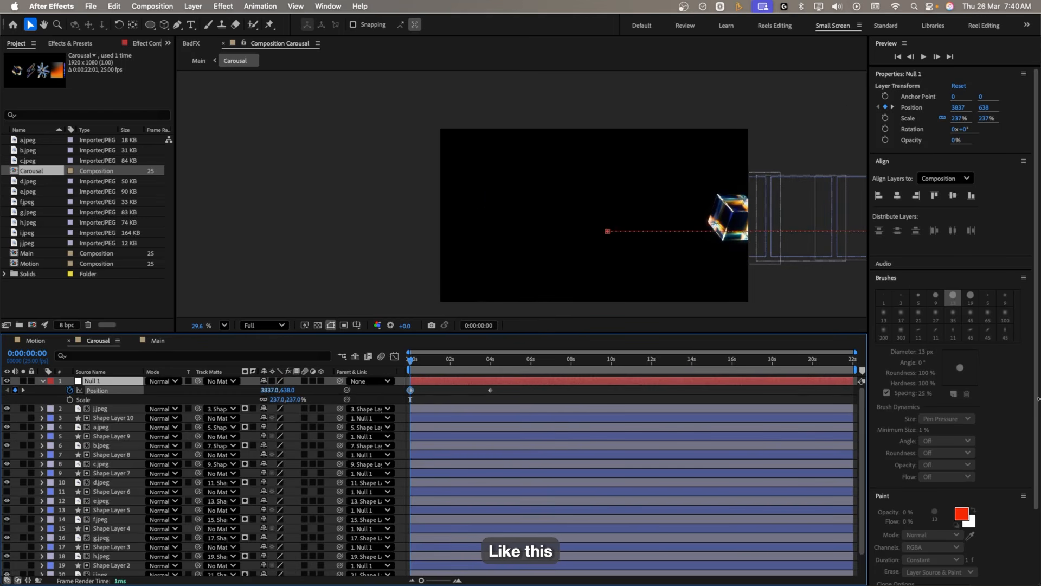
pyautogui.click(155, 342)
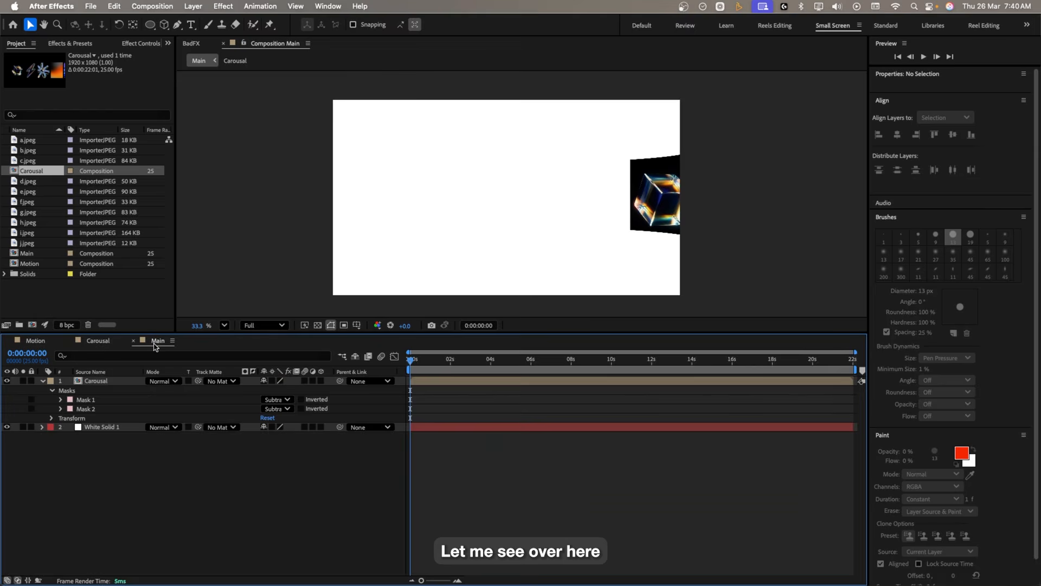
pyautogui.click(109, 343)
pyautogui.moveTo(261, 393); pyautogui.dragTo(394, 379)
pyautogui.click(157, 341)
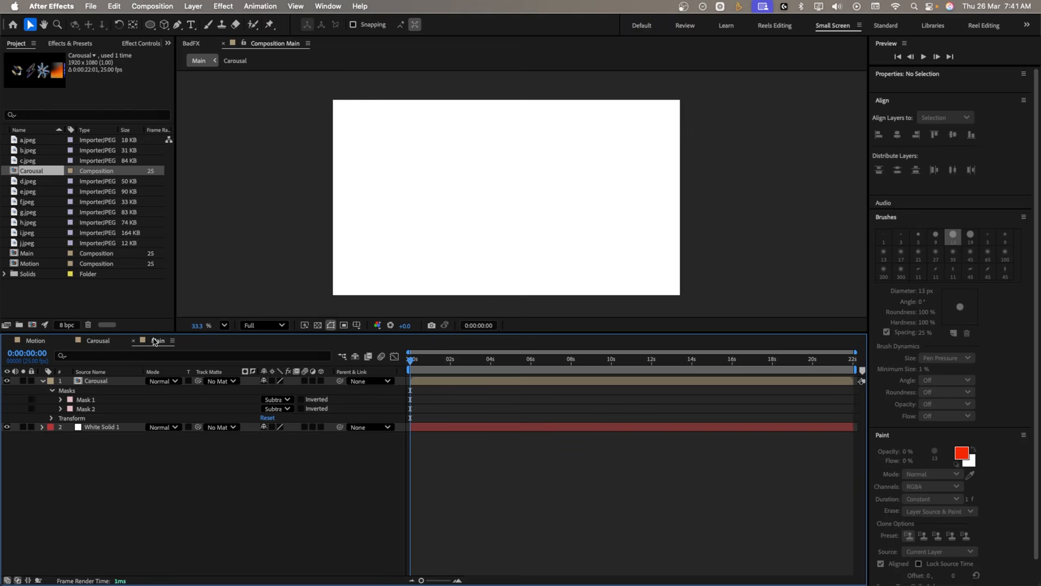
pyautogui.press('space')
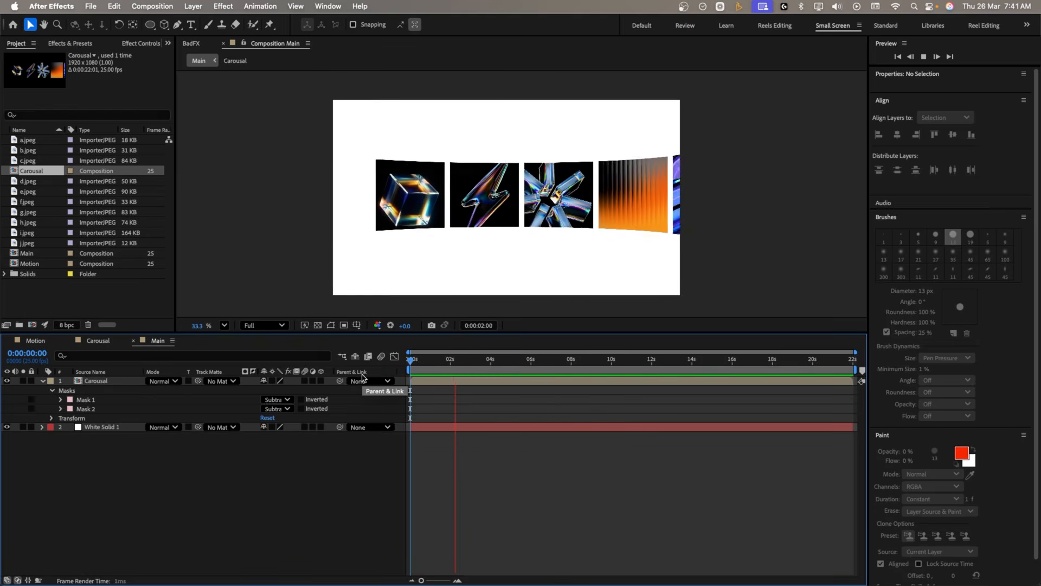
pyautogui.press('space')
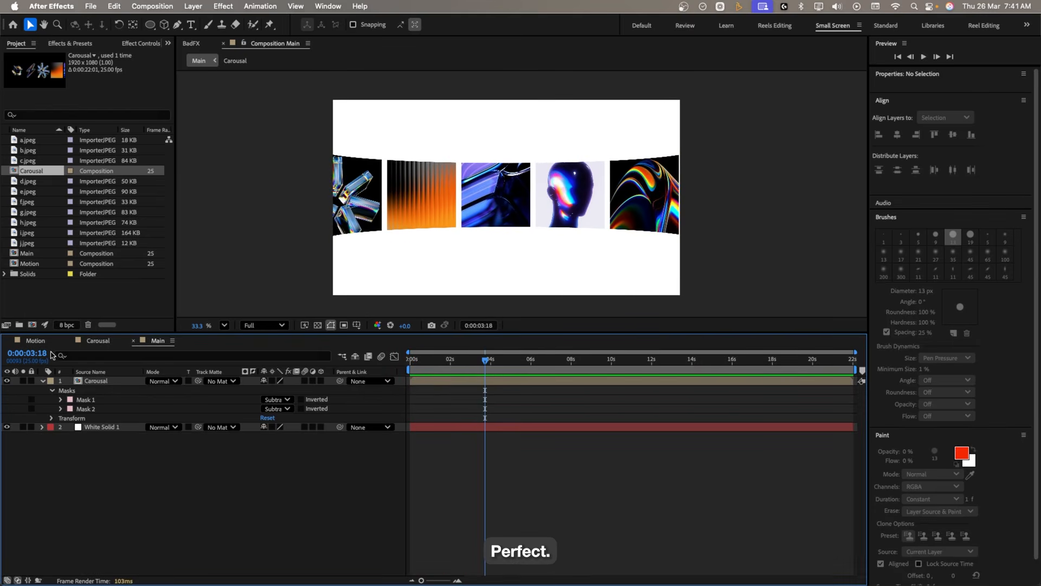
# - Apply Easy Ease to both Null 1 Position keyframes in Carousal and shape their speed graph into a sharp central peak
pyautogui.click(92, 342)
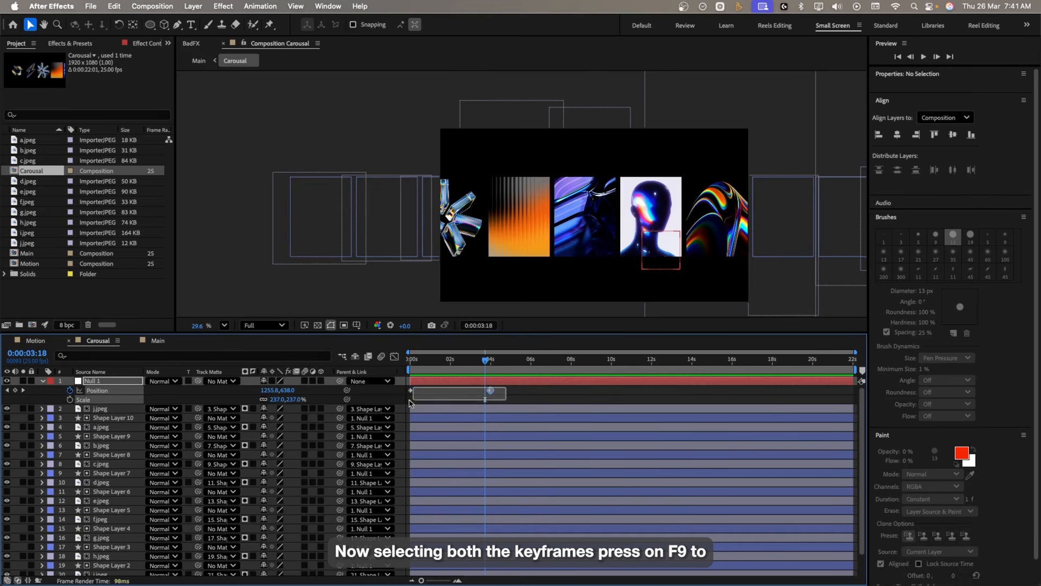
pyautogui.press('F9')
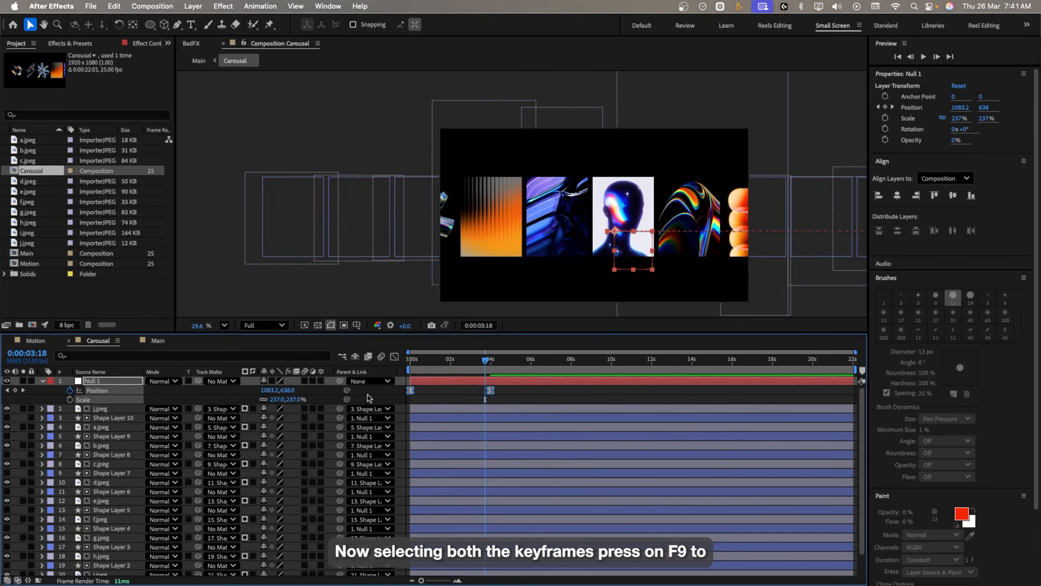
pyautogui.click(394, 357)
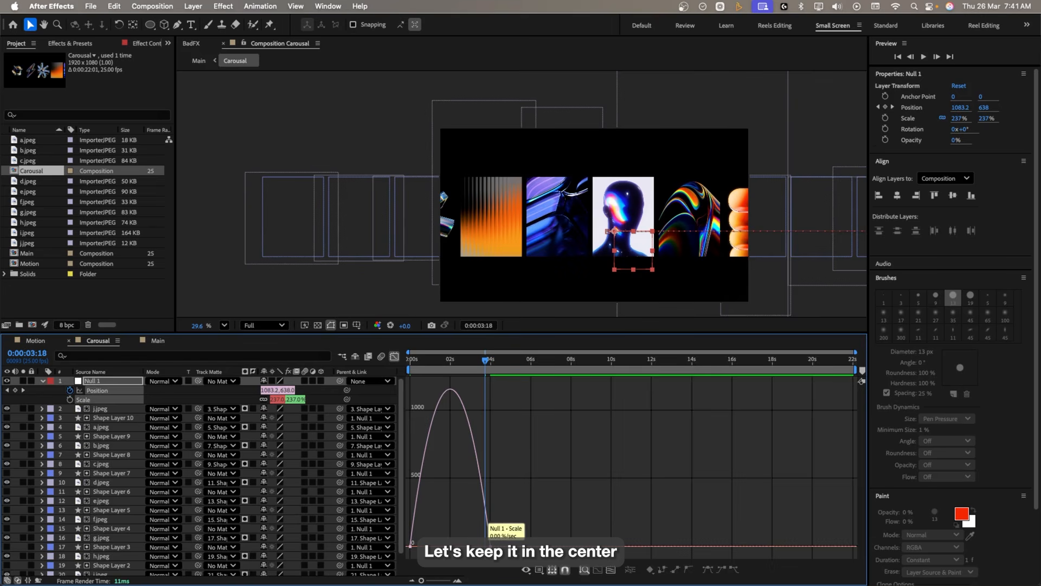
pyautogui.moveTo(477, 546); pyautogui.dragTo(442, 547)
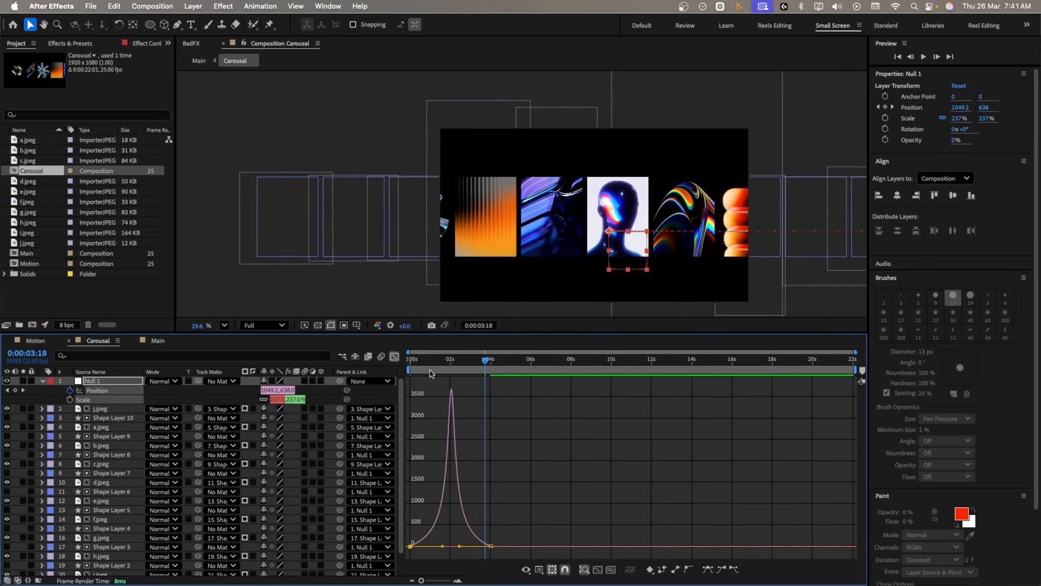
# - Play the Main composition from the start to review the eased carousel motion
pyautogui.click(159, 341)
pyautogui.moveTo(416, 362); pyautogui.dragTo(406, 363)
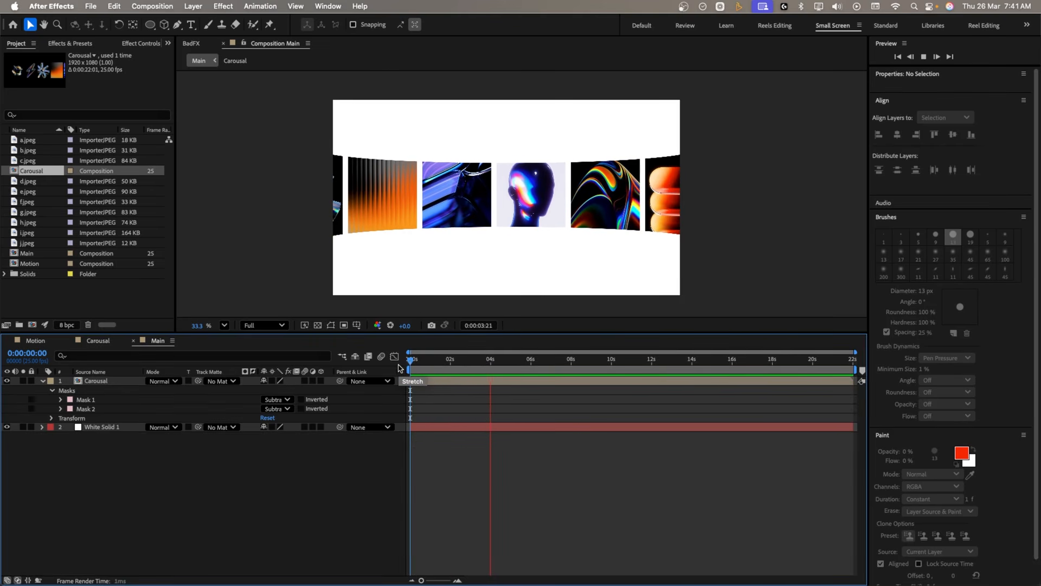
pyautogui.press('space')
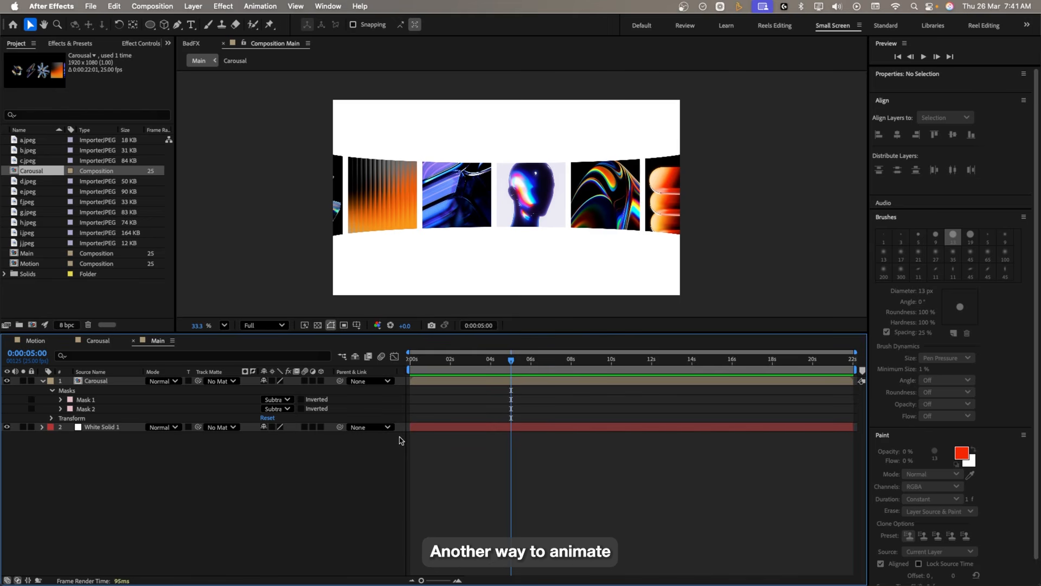
# - Reshape Null 1's Position speed graph in Carousal by adjusting an influence handle, and preview the new easing in Main
pyautogui.click(103, 343)
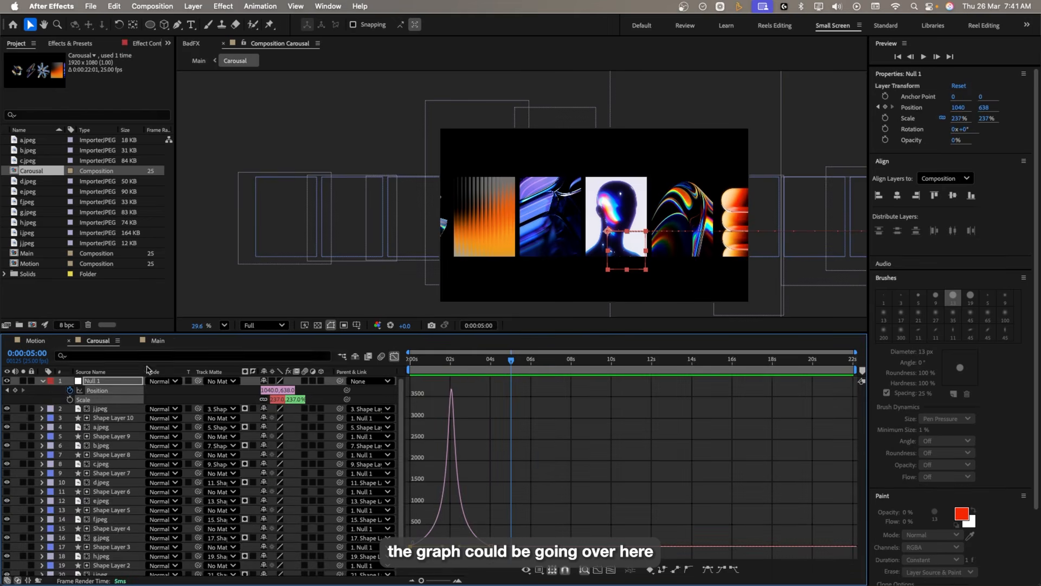
pyautogui.moveTo(431, 545); pyautogui.dragTo(453, 547)
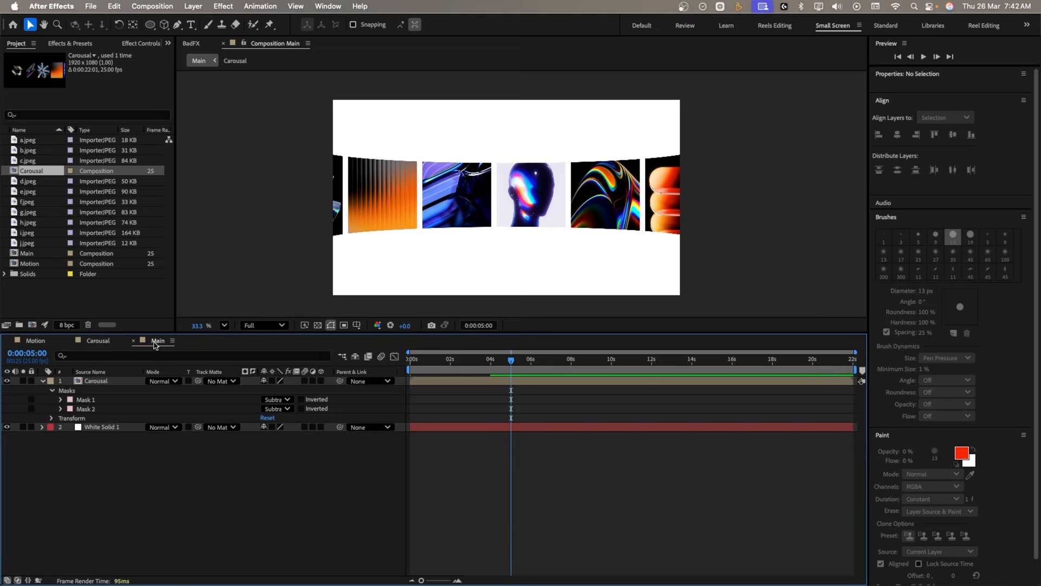
pyautogui.click(157, 342)
pyautogui.moveTo(461, 369); pyautogui.dragTo(402, 367)
pyautogui.press('space')
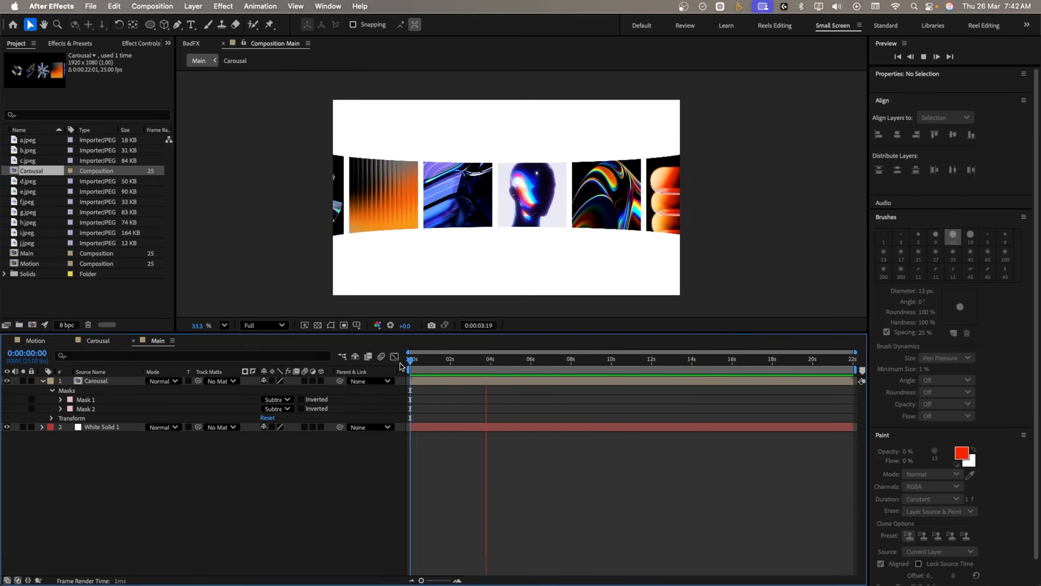
pyautogui.press('space')
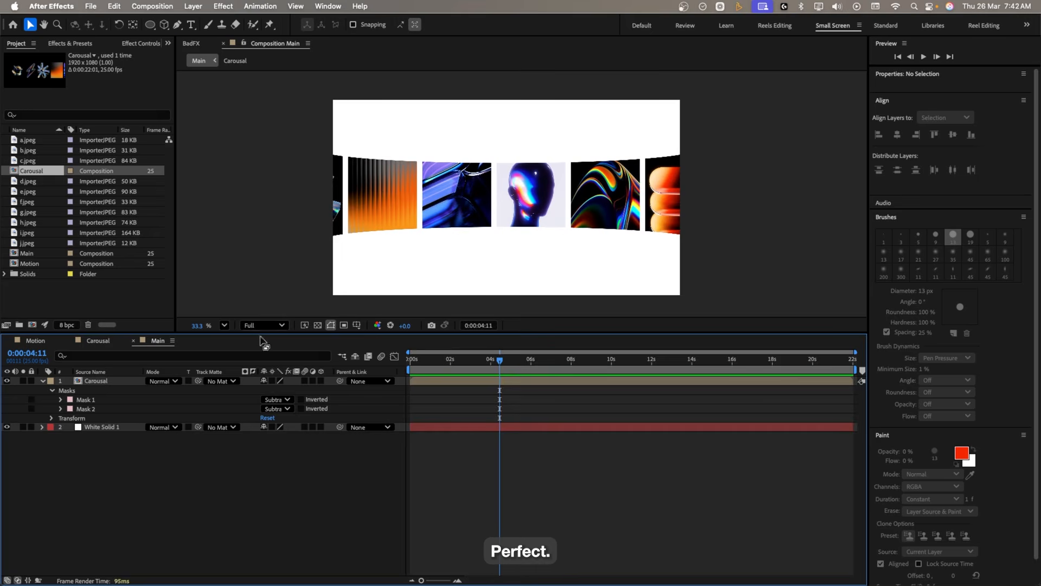
# - Stretch Mask 1 and Mask 2 on the Carousal layer farther beyond both sides of the frame, and return to the start
pyautogui.click(347, 288)
pyautogui.click(112, 400)
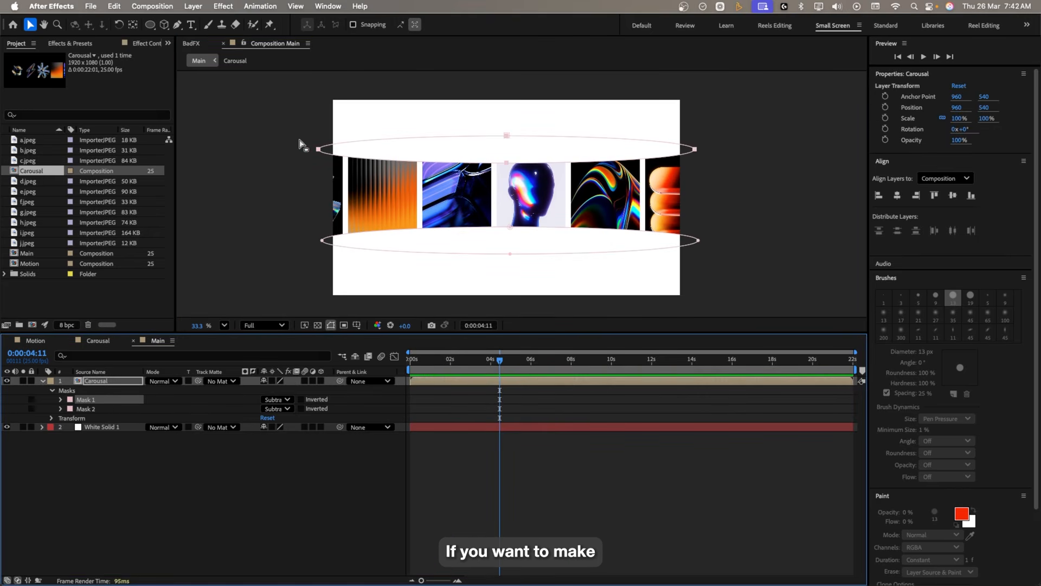
pyautogui.moveTo(314, 148); pyautogui.dragTo(305, 147)
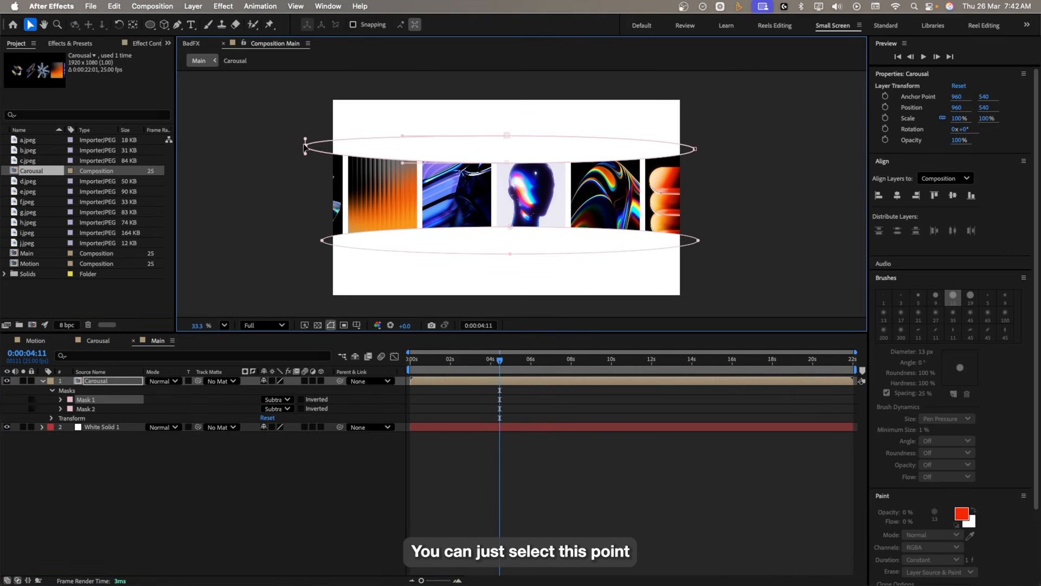
pyautogui.moveTo(715, 134)
pyautogui.mouseDown()
pyautogui.moveTo(695, 163)
pyautogui.moveTo(714, 148)
pyautogui.mouseUp()
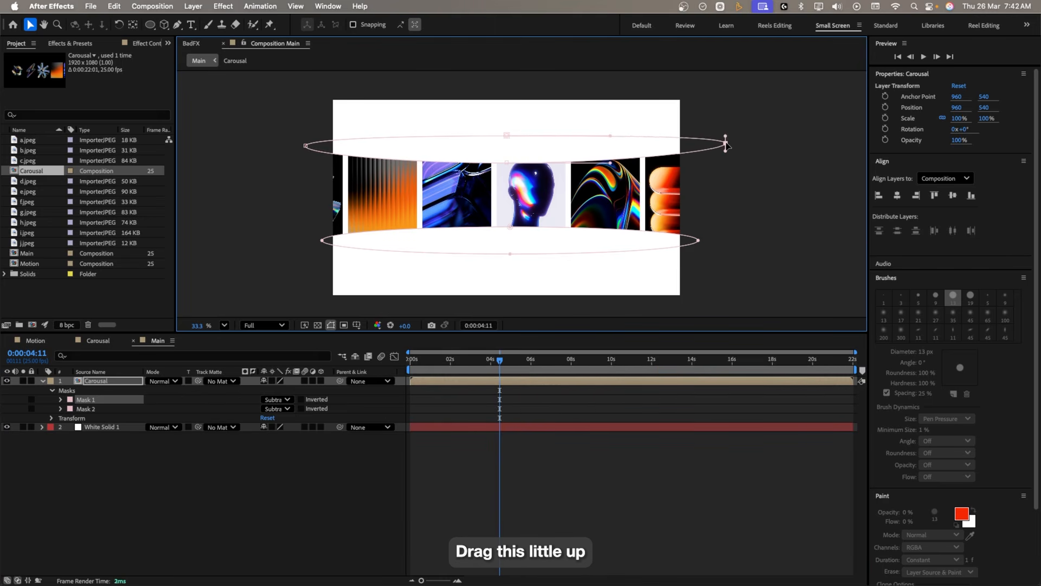
pyautogui.moveTo(698, 240); pyautogui.dragTo(709, 237)
pyautogui.moveTo(322, 240); pyautogui.dragTo(308, 246)
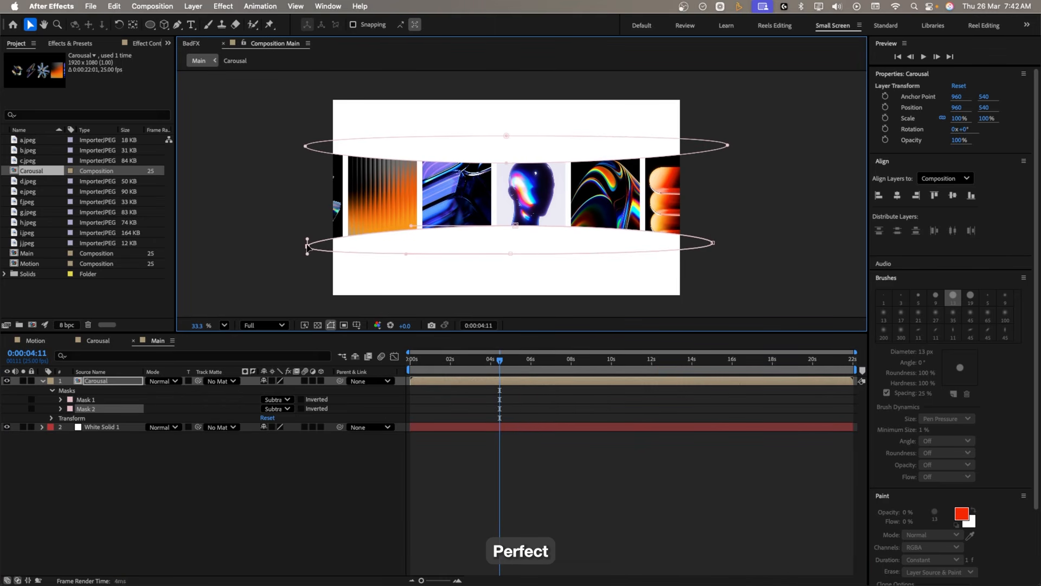
pyautogui.click(358, 415)
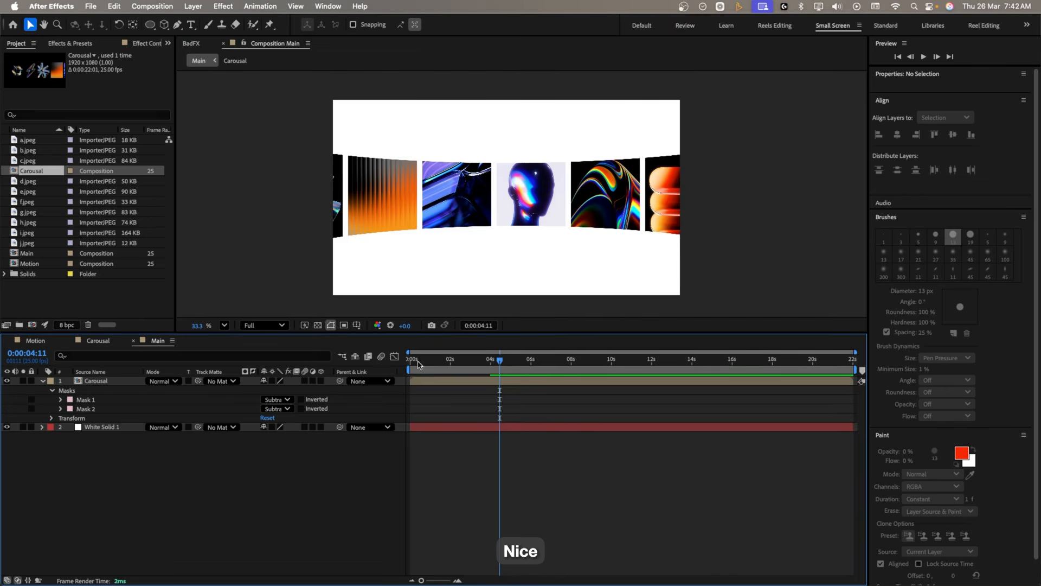
pyautogui.moveTo(419, 365); pyautogui.dragTo(403, 363)
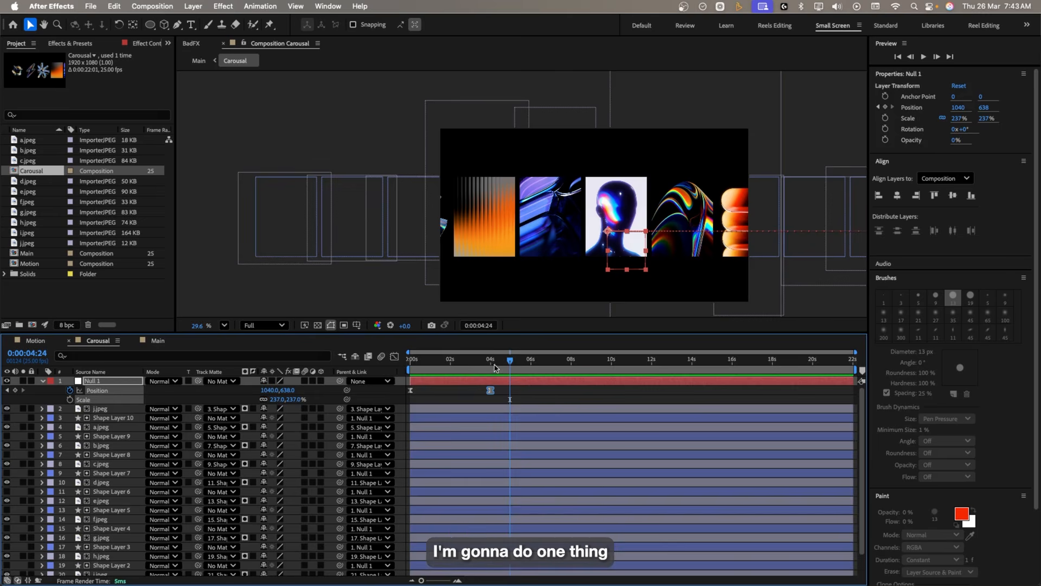
# - At the 4-second Position keyframe in Carousal, lower Null 1's X position to about 127 so the carousel travels farther left
pyautogui.click(495, 368)
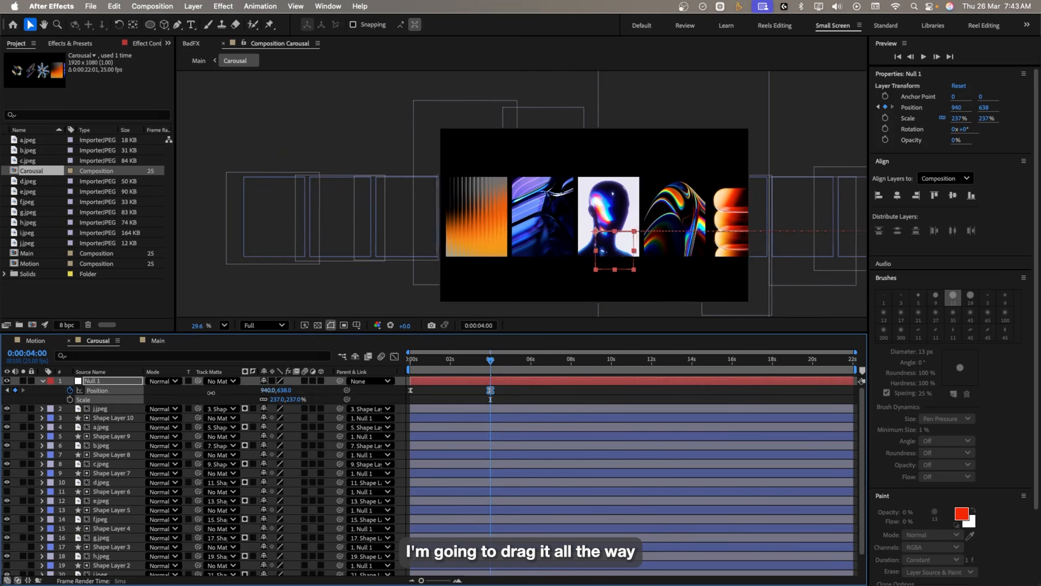
pyautogui.moveTo(266, 390); pyautogui.dragTo(69, 398)
pyautogui.moveTo(261, 390); pyautogui.dragTo(4, 394)
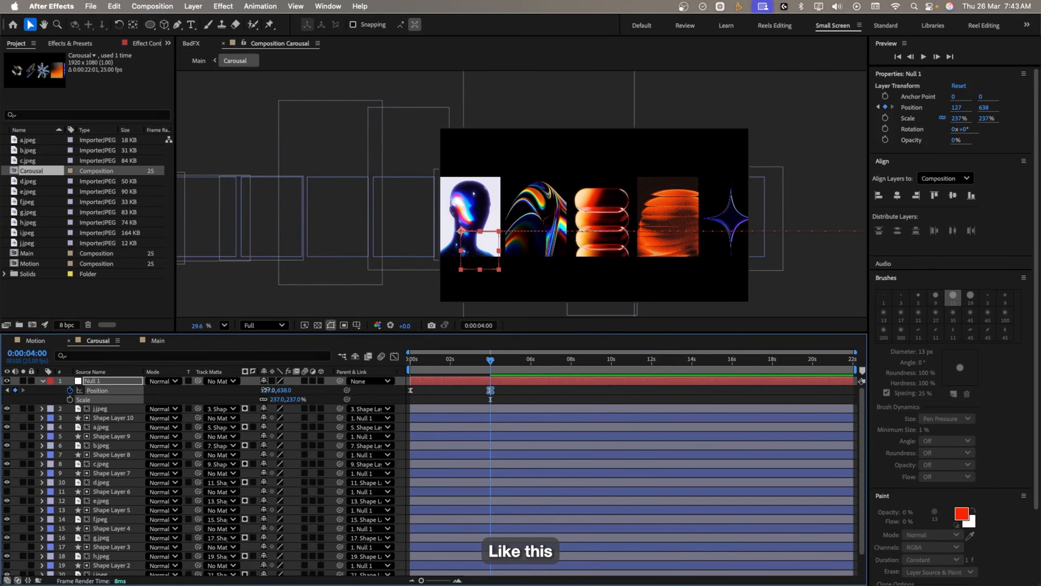
pyautogui.moveTo(266, 390); pyautogui.dragTo(118, 392)
# - Play the Main composition from the start to review the longer carousel travel
pyautogui.click(168, 343)
pyautogui.moveTo(424, 361); pyautogui.dragTo(394, 368)
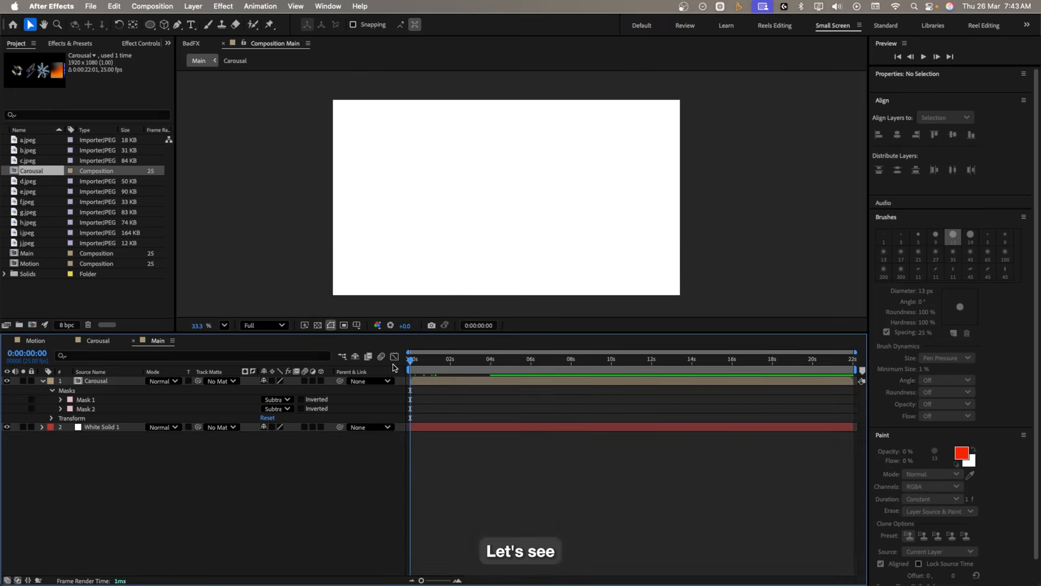
pyautogui.press('space')
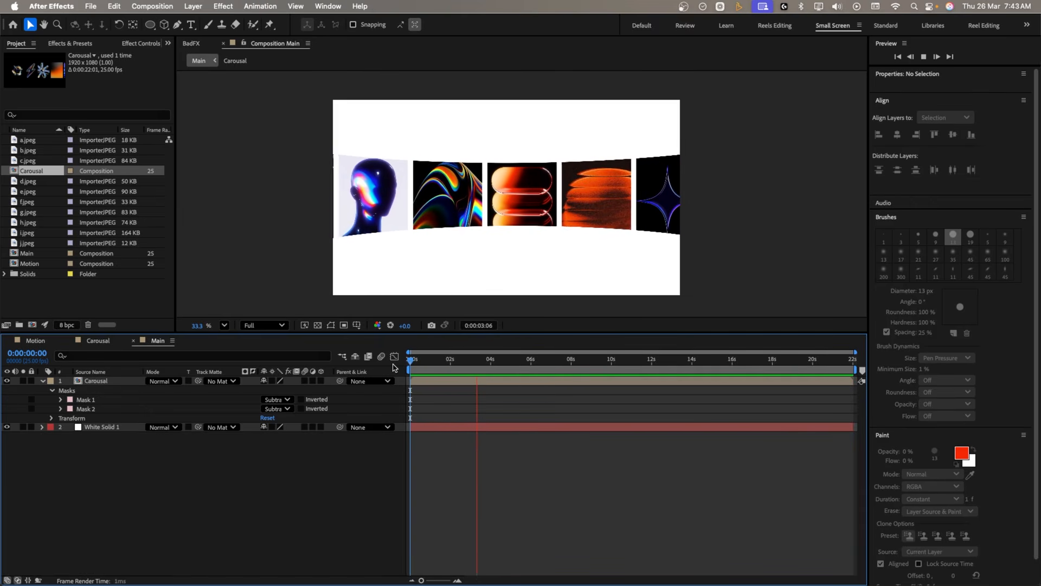
pyautogui.press('space')
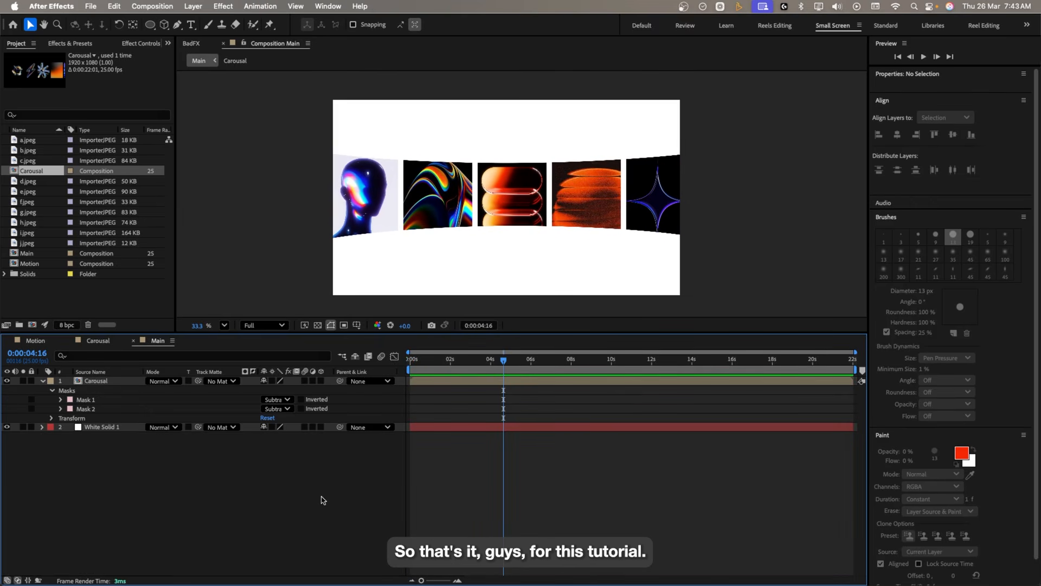